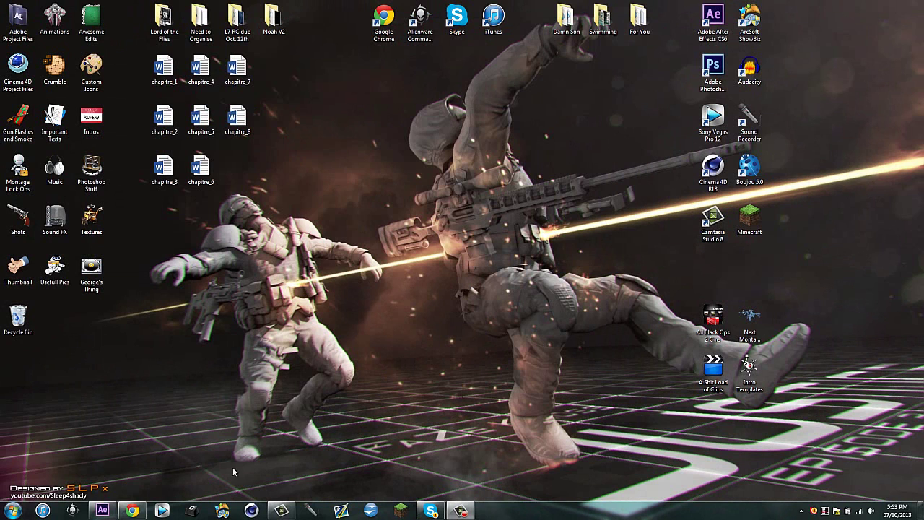
# - Switch to Chrome and watch the YouTube video's TV-screen transition from 1:14 to 1:19, pausing it there
pyautogui.moveTo(132, 511)
pyautogui.click(148, 485)
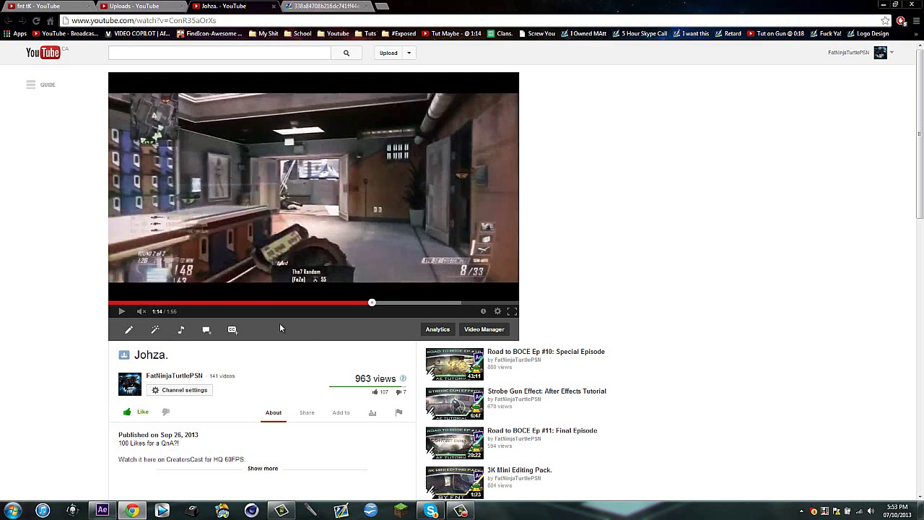
pyautogui.click(121, 313)
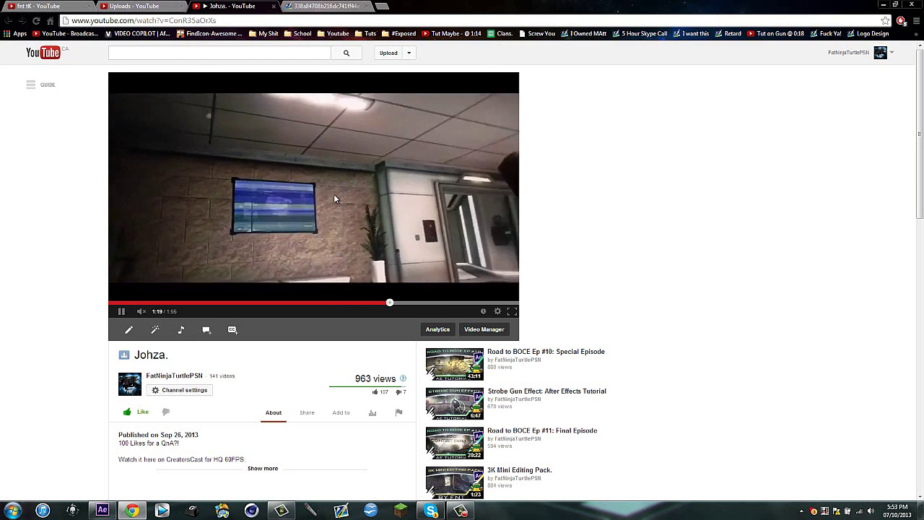
pyautogui.click(334, 199)
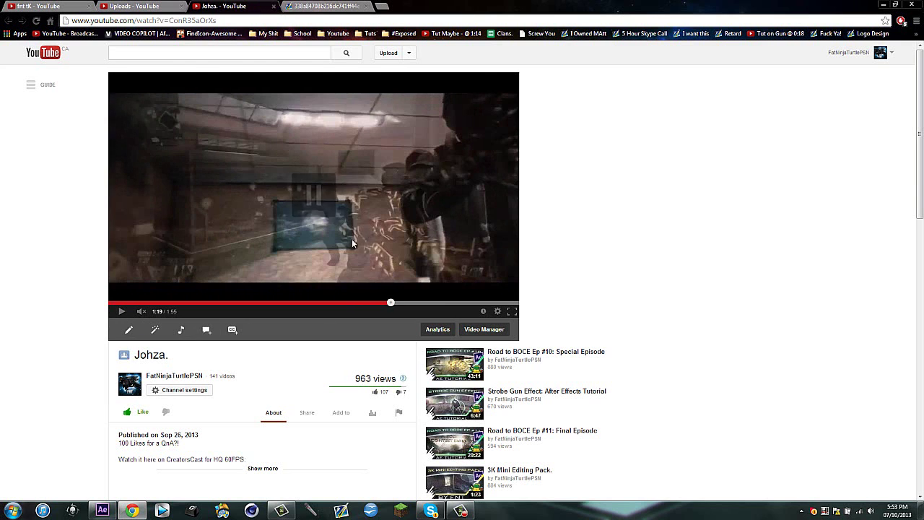
pyautogui.click(130, 509)
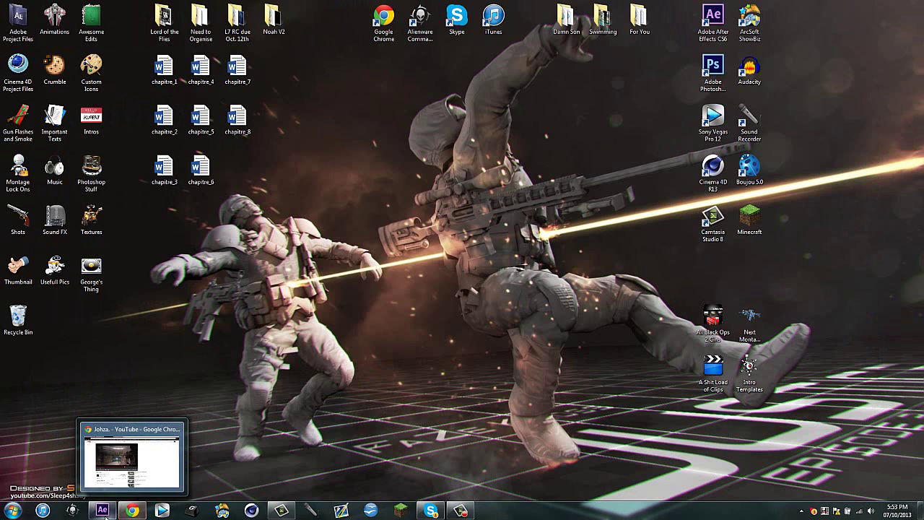
# - Switch to After Effects and create a new composition from the Motion Track #1.MP4 footage
pyautogui.click(102, 510)
pyautogui.click(92, 497)
pyautogui.click(36, 132)
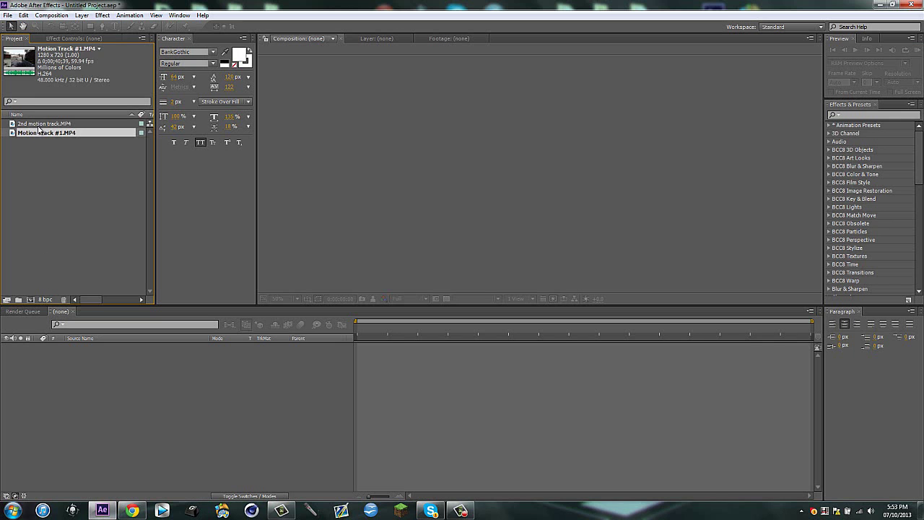
pyautogui.click(38, 124)
pyautogui.click(38, 133)
pyautogui.click(39, 125)
pyautogui.moveTo(41, 136); pyautogui.dragTo(80, 364)
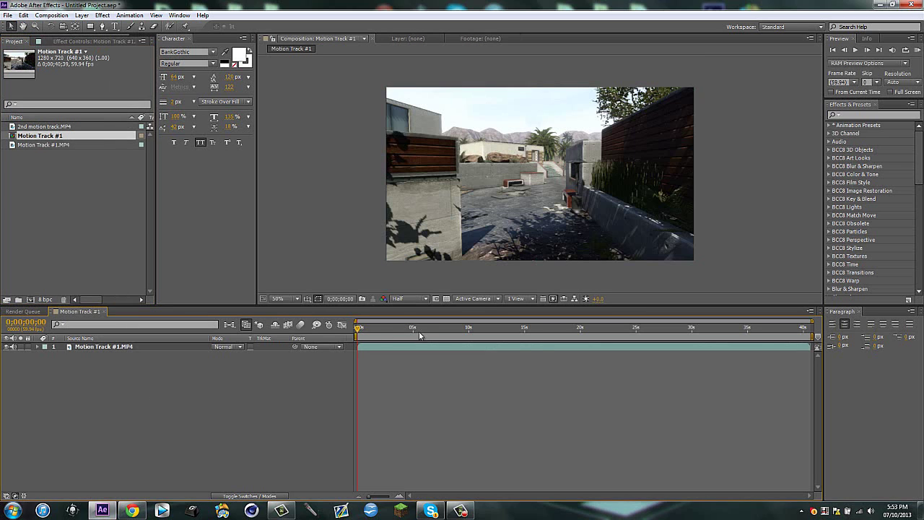
# - Trim the Motion Track #1 composition to its final section, starting at 0;00;37;07
pyautogui.click(625, 330)
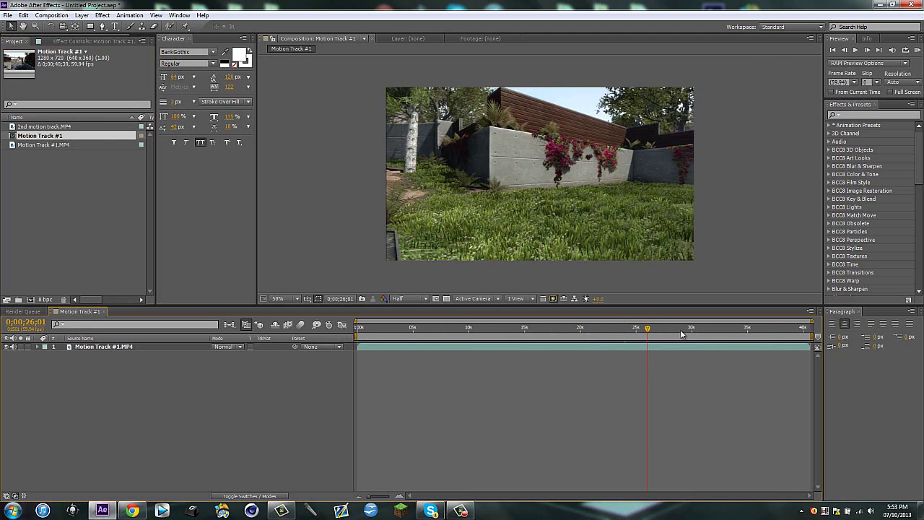
pyautogui.moveTo(681, 334); pyautogui.dragTo(772, 332)
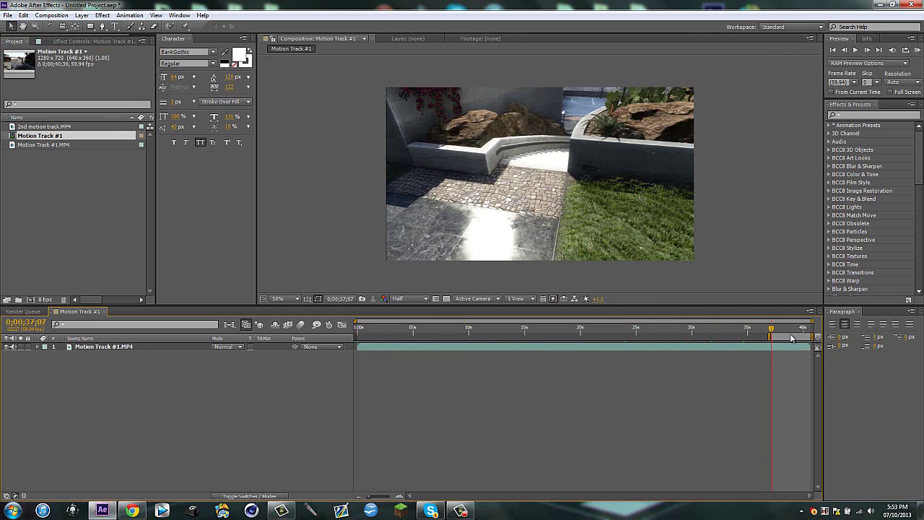
pyautogui.rightClick(791, 338)
pyautogui.click(801, 363)
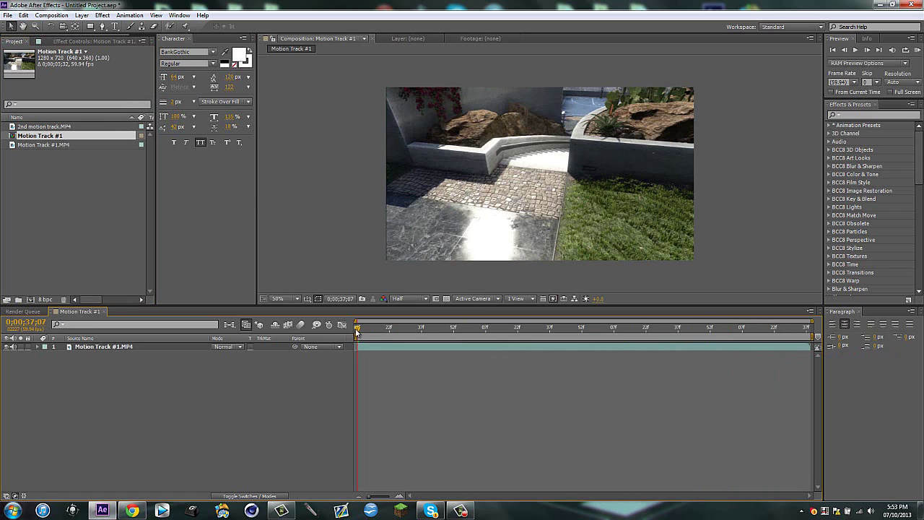
# - Create a composition from 2nd motion track.MP4 and trim it to start at 0;00;06;49
pyautogui.moveTo(47, 127); pyautogui.dragTo(30, 299)
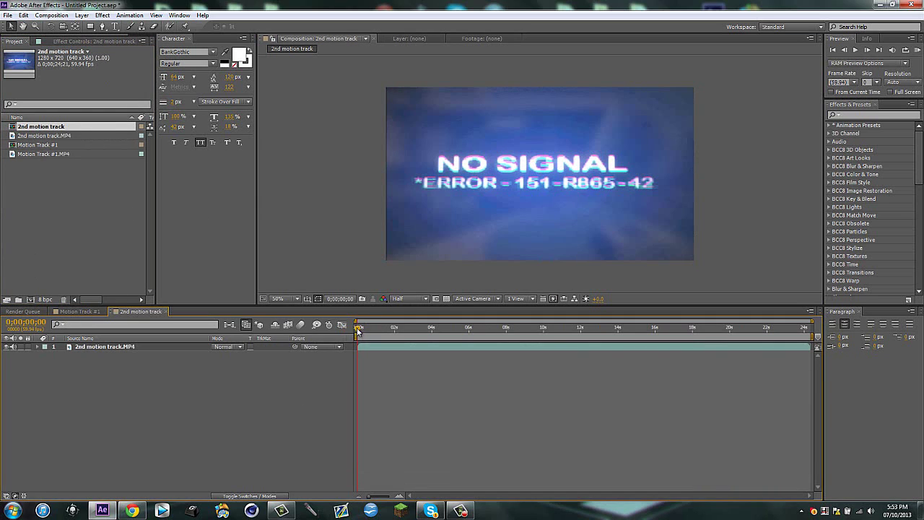
pyautogui.moveTo(358, 330); pyautogui.dragTo(484, 327)
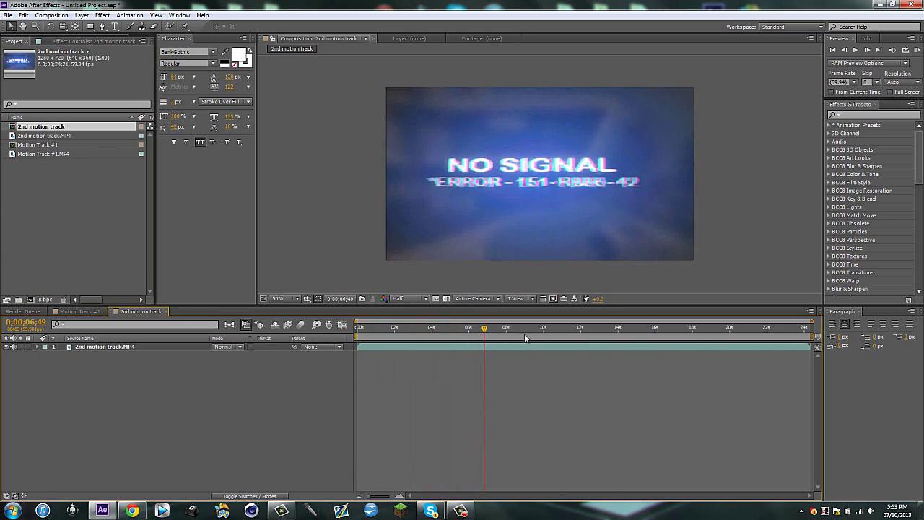
pyautogui.press('b')
pyautogui.rightClick(516, 333)
pyautogui.click(560, 364)
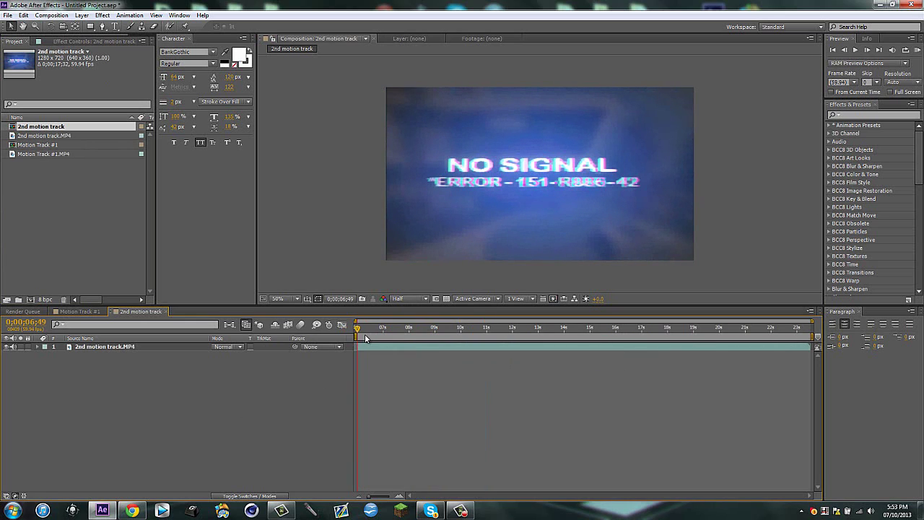
# - Split the 2nd motion track.MP4 layer at 0;00;13;19, just after the camera has pulled back from the TV
pyautogui.moveTo(359, 332); pyautogui.dragTo(534, 319)
pyautogui.click(549, 330)
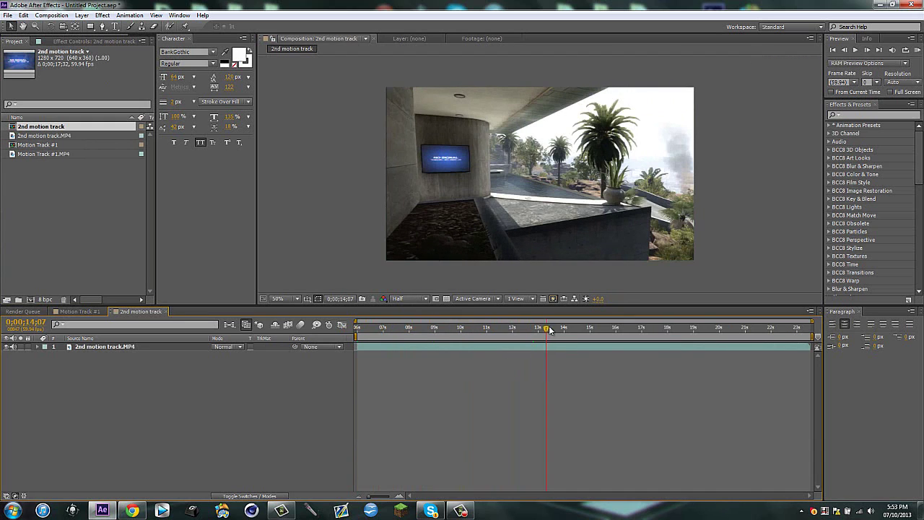
pyautogui.moveTo(524, 341); pyautogui.dragTo(513, 347)
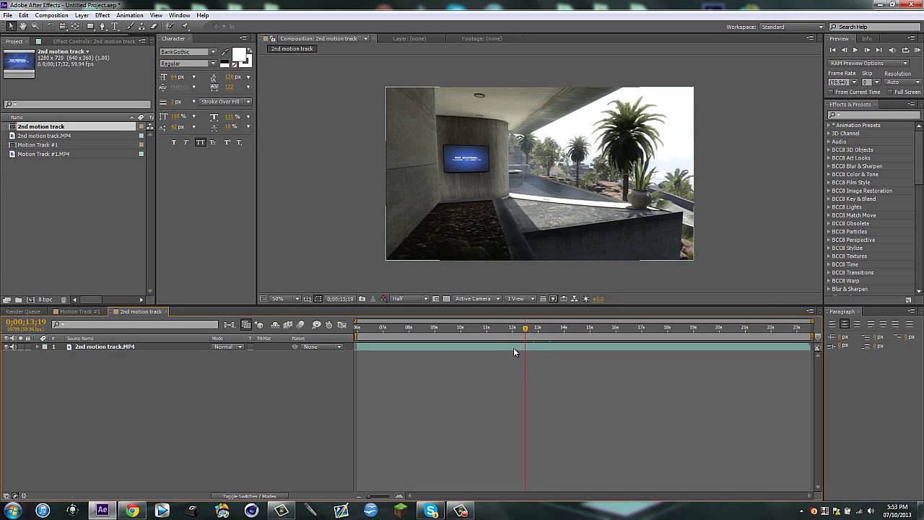
pyautogui.click(514, 347)
pyautogui.hotkey('ctrl', 'd')
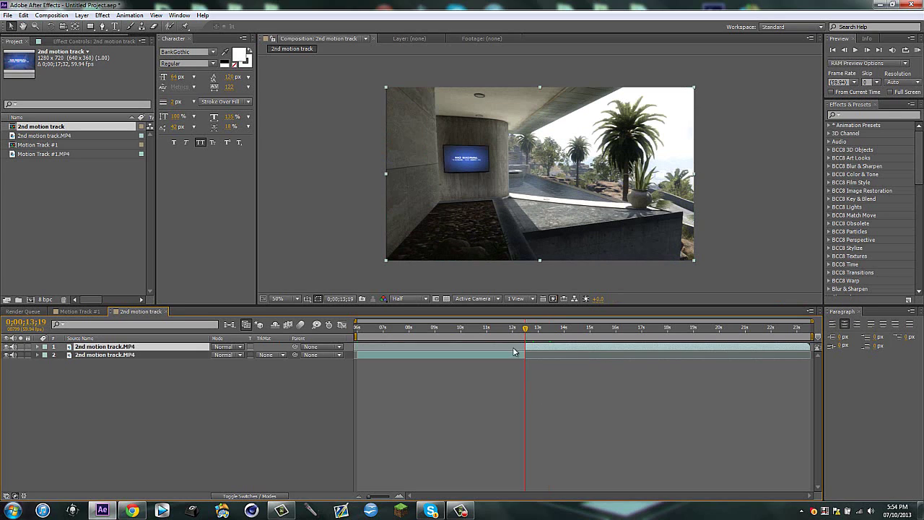
# - Run Track Camera on the first part of the split 2nd motion track.MP4 layer
pyautogui.moveTo(349, 331); pyautogui.dragTo(354, 331)
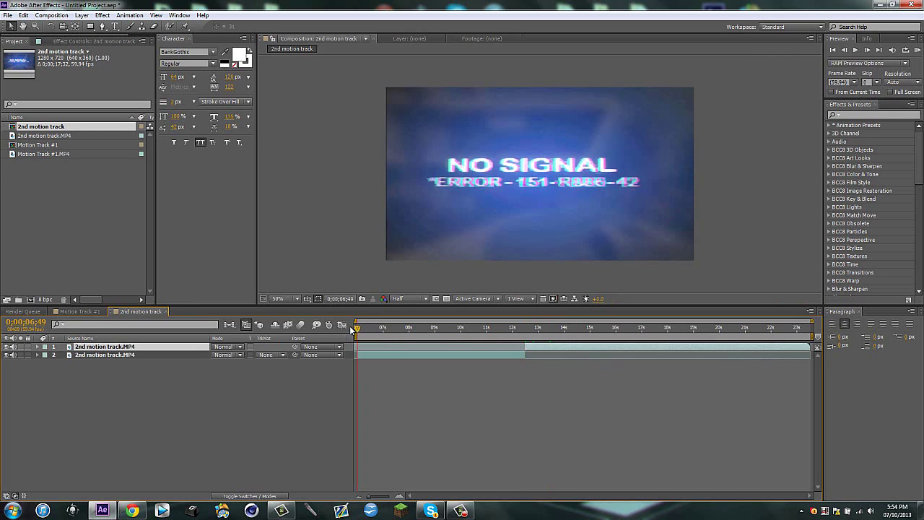
pyautogui.rightClick(385, 356)
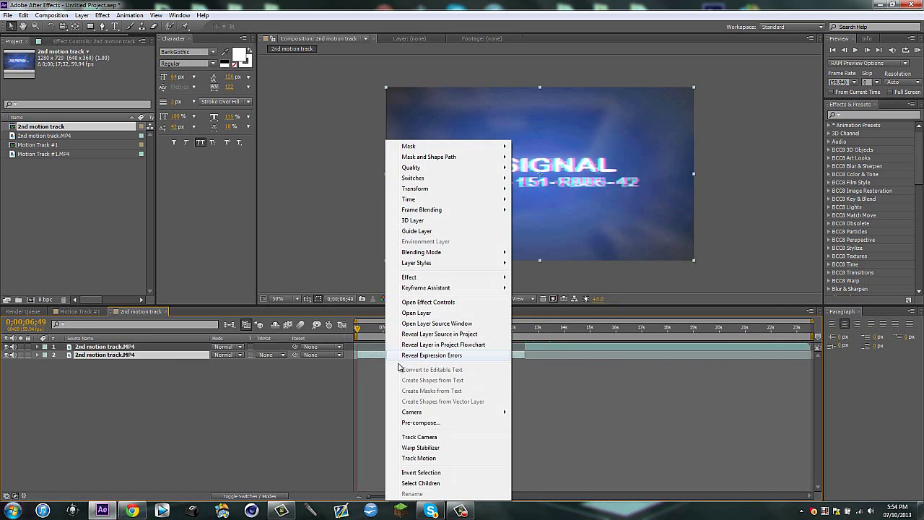
pyautogui.click(417, 438)
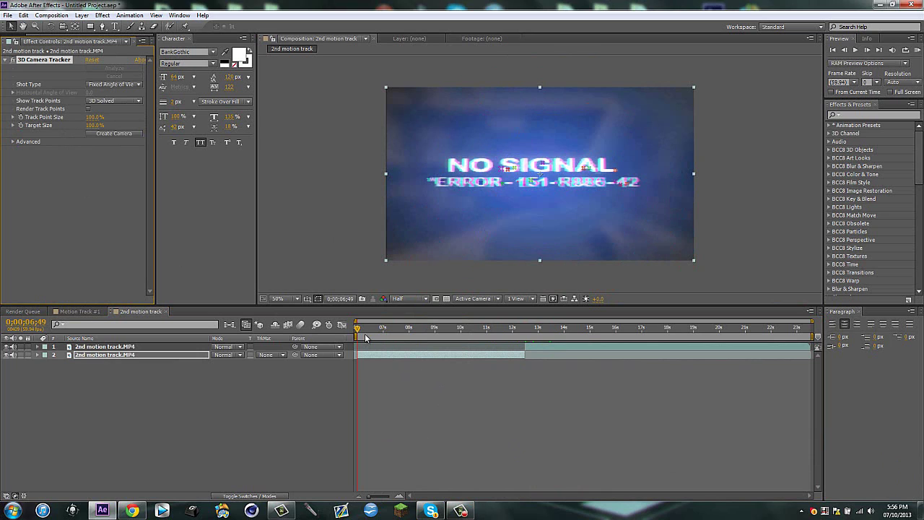
# - Show the 3D Camera Tracker points at 0;00;07;45 and set the track point size to 500%
pyautogui.click(272, 421)
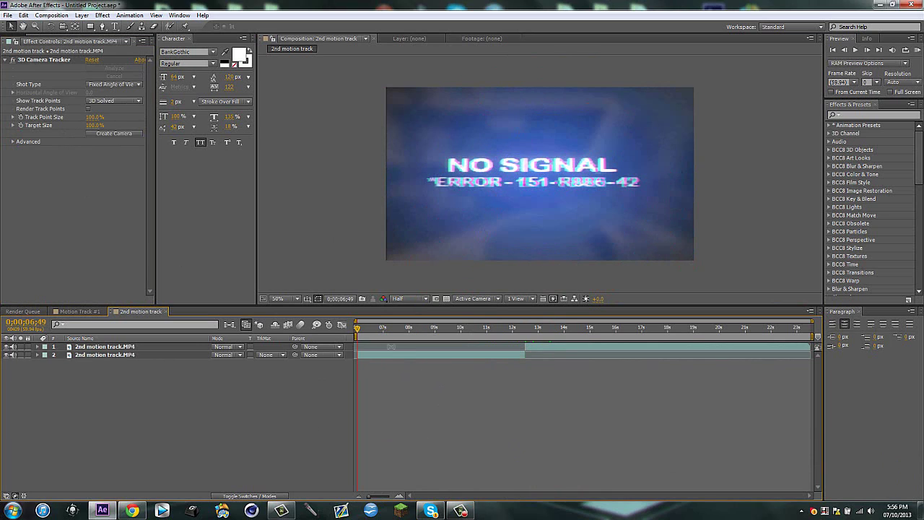
pyautogui.click(381, 358)
pyautogui.click(41, 60)
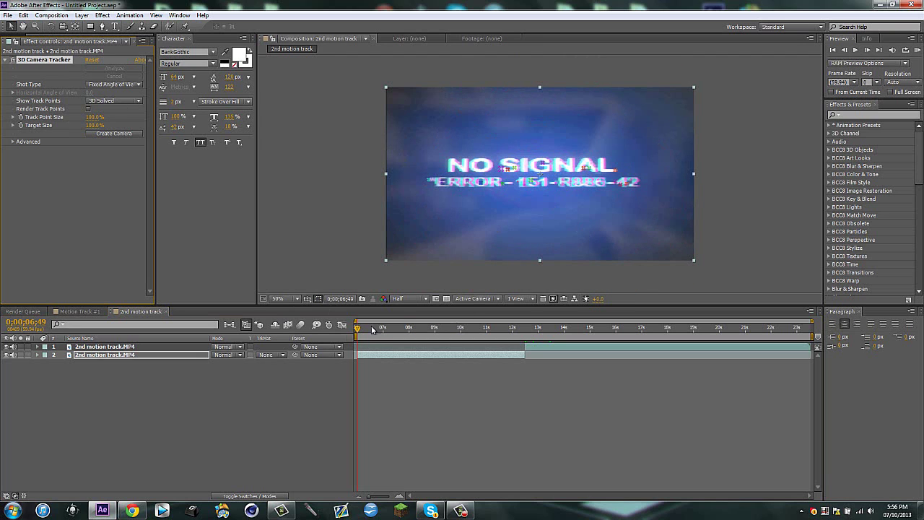
pyautogui.moveTo(359, 332); pyautogui.dragTo(382, 332)
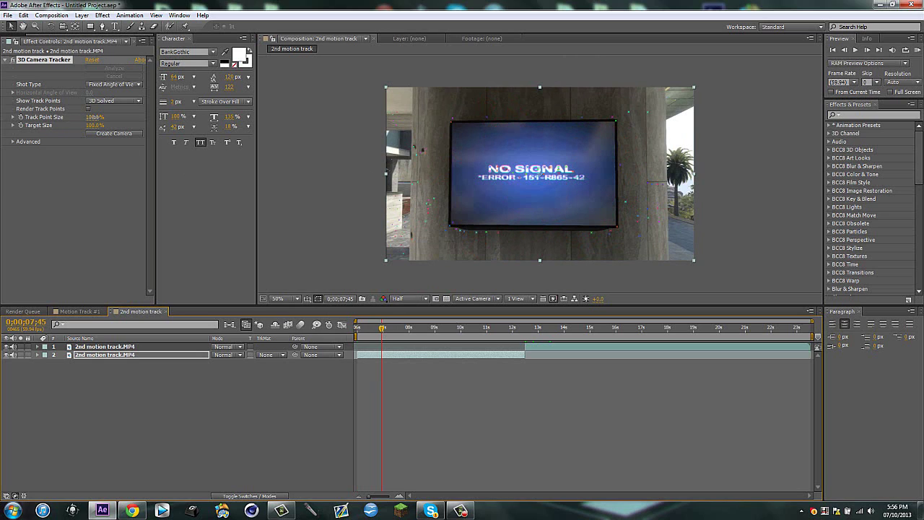
pyautogui.moveTo(94, 117); pyautogui.dragTo(286, 116)
pyautogui.press('.')
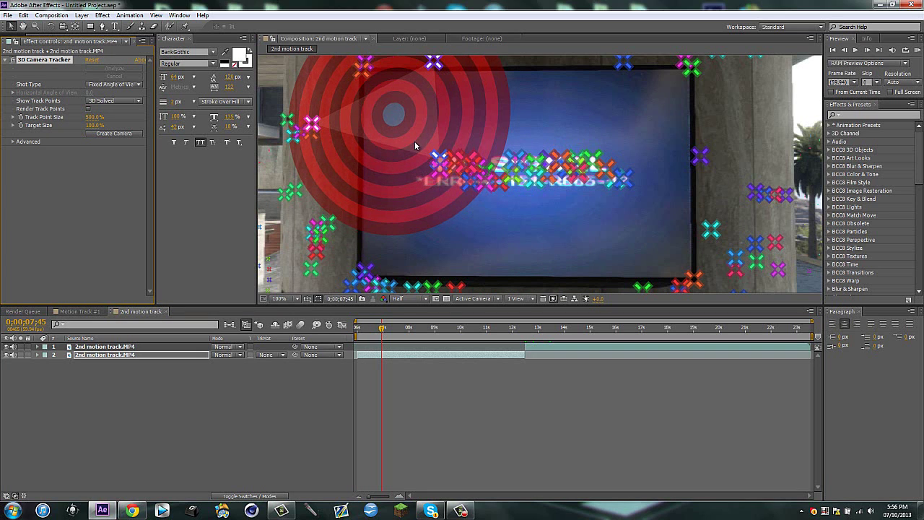
# - Create a null and camera from the 3D Camera Tracker points on the TV screen
pyautogui.moveTo(426, 139)
pyautogui.mouseDown()
pyautogui.moveTo(475, 134)
pyautogui.moveTo(598, 143)
pyautogui.moveTo(639, 177)
pyautogui.moveTo(620, 215)
pyautogui.moveTo(473, 216)
pyautogui.moveTo(414, 180)
pyautogui.moveTo(417, 151)
pyautogui.moveTo(443, 153)
pyautogui.mouseUp()
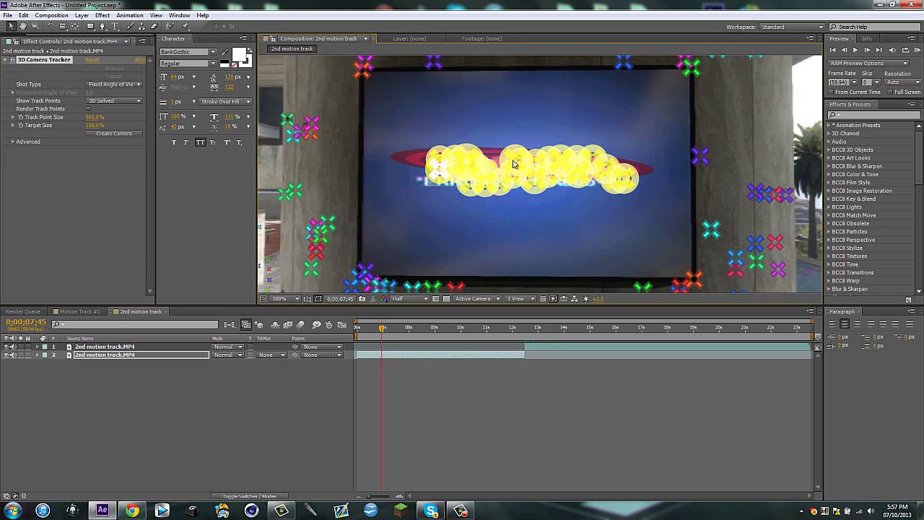
pyautogui.click(221, 423)
pyautogui.click(387, 355)
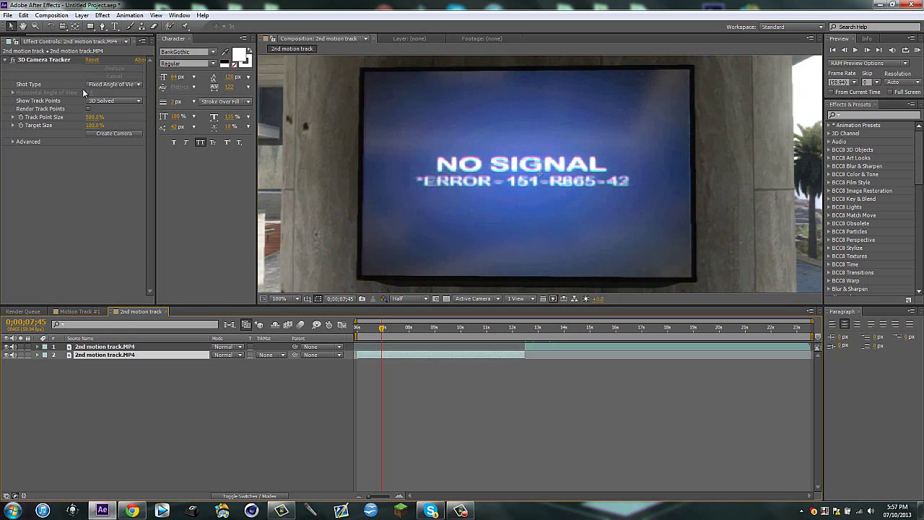
pyautogui.click(62, 61)
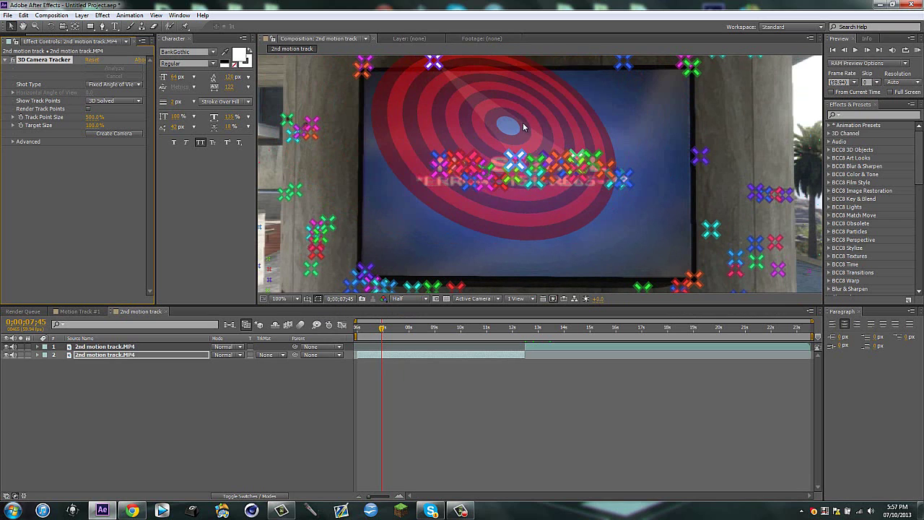
pyautogui.rightClick(523, 135)
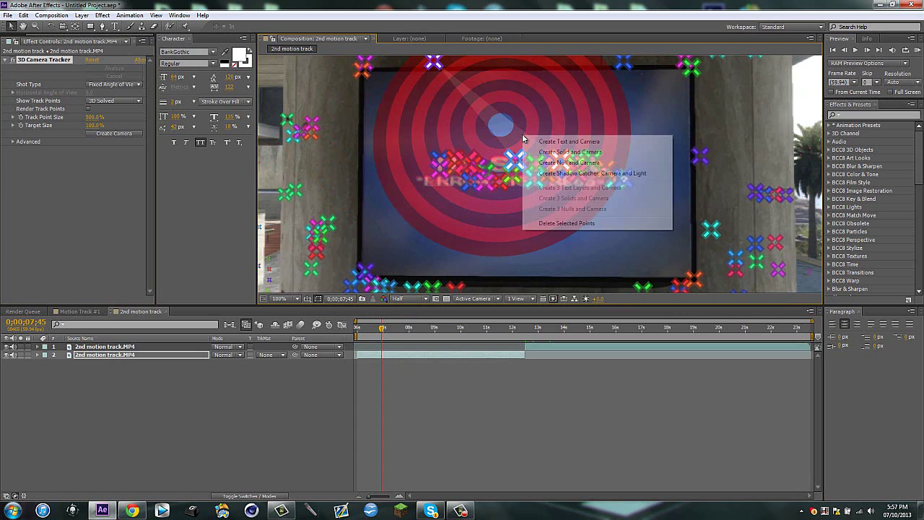
pyautogui.click(552, 163)
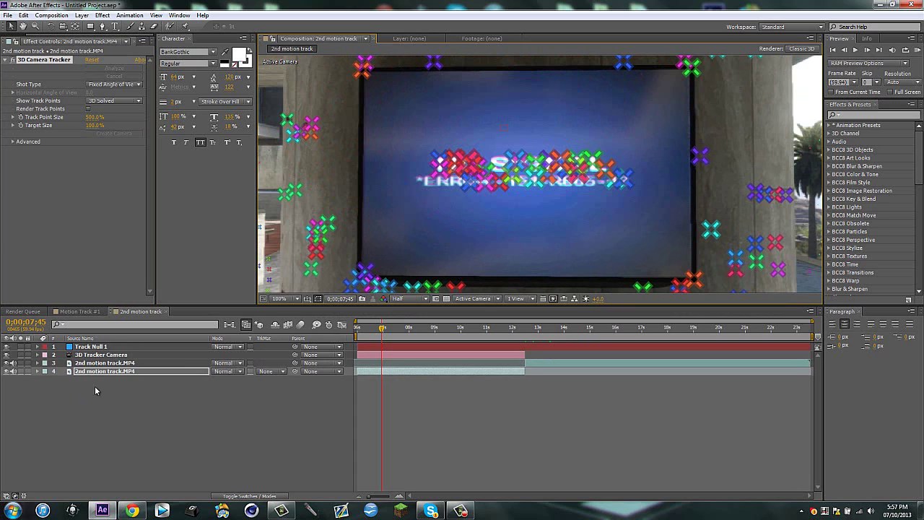
# - Scale Track Null 1 to 704% and move it to the centre of the TV screen
pyautogui.click(94, 386)
pyautogui.click(91, 346)
pyautogui.press('s')
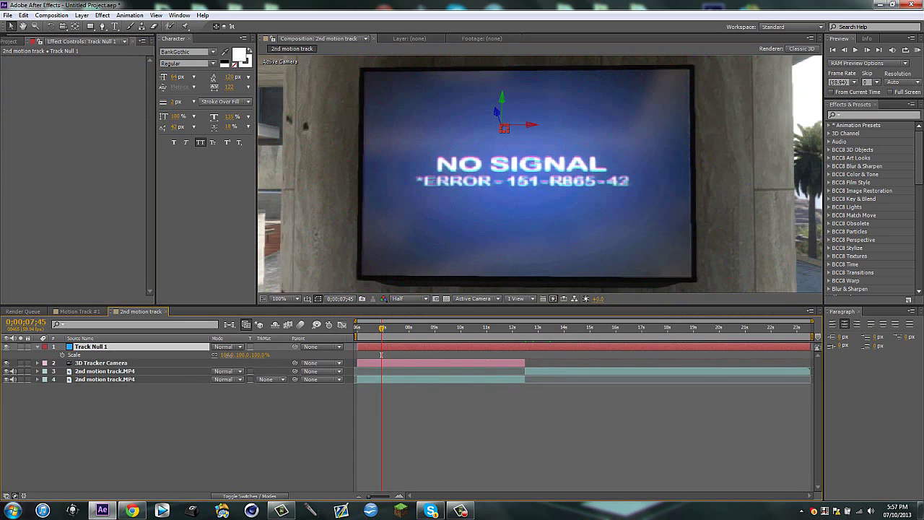
pyautogui.moveTo(228, 354); pyautogui.dragTo(664, 356)
pyautogui.moveTo(507, 100); pyautogui.dragTo(505, 132)
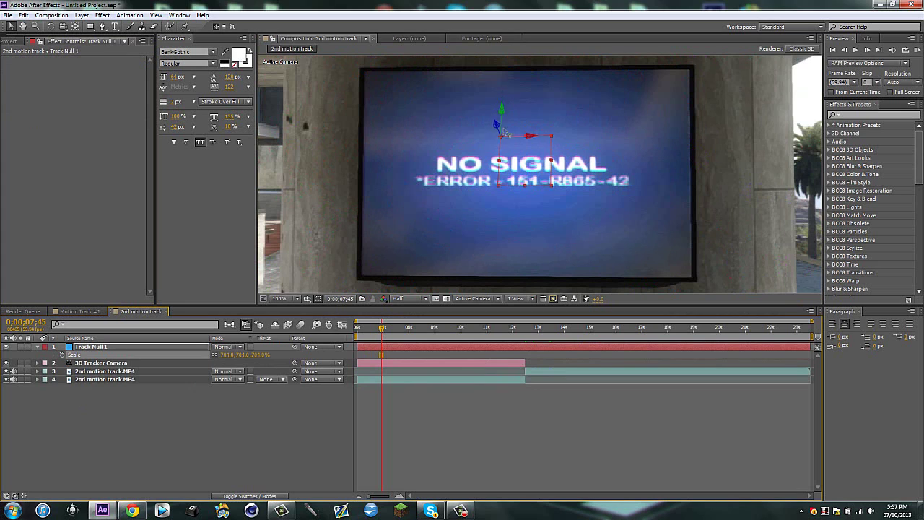
pyautogui.moveTo(514, 167); pyautogui.dragTo(534, 181)
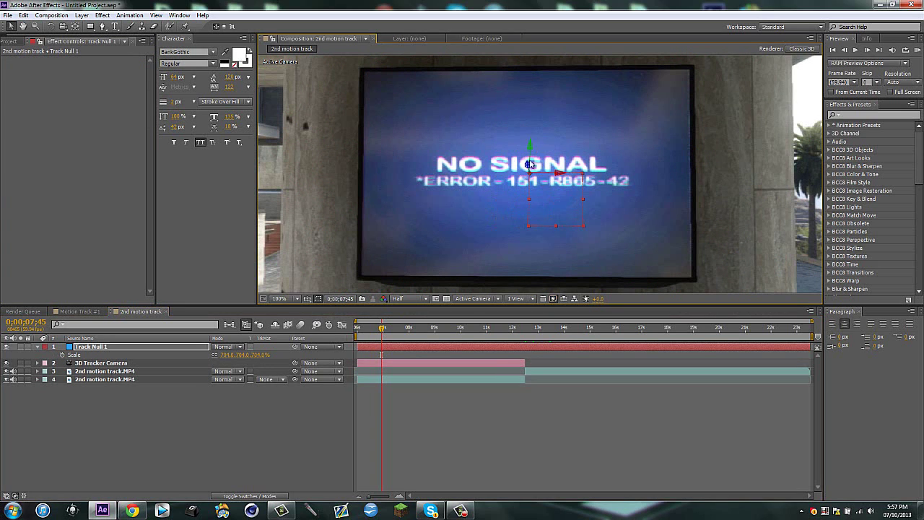
# - Trim the end of Track Null 1 to 0;00;13;18, matching the end of the 3D Tracker Camera layer
pyautogui.click(495, 362)
pyautogui.press('o')
pyautogui.click(542, 348)
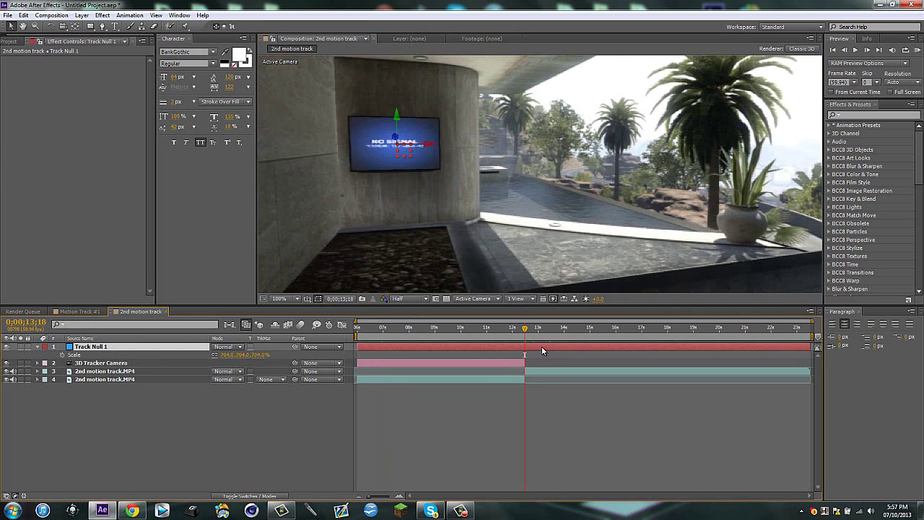
pyautogui.hotkey('alt', ']')
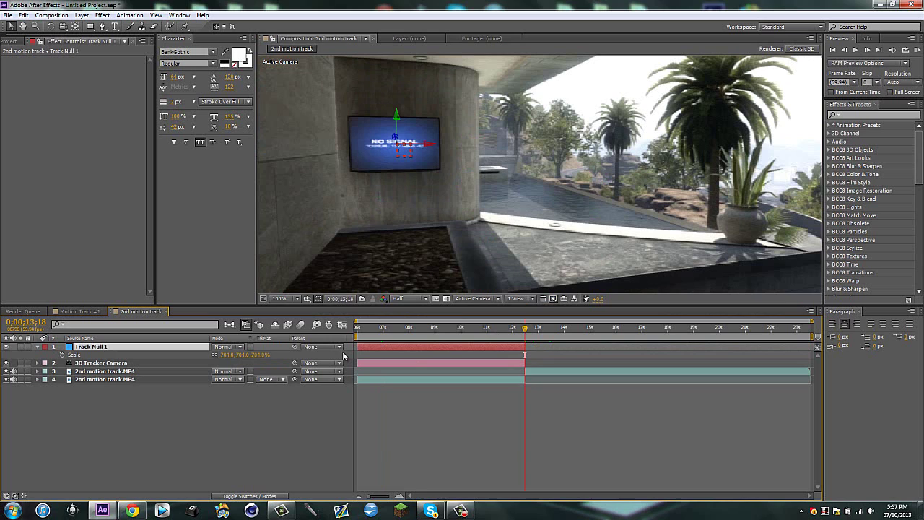
# - Add the Motion Track #1 composition to the 2nd motion track timeline as the top layer
pyautogui.click(407, 378)
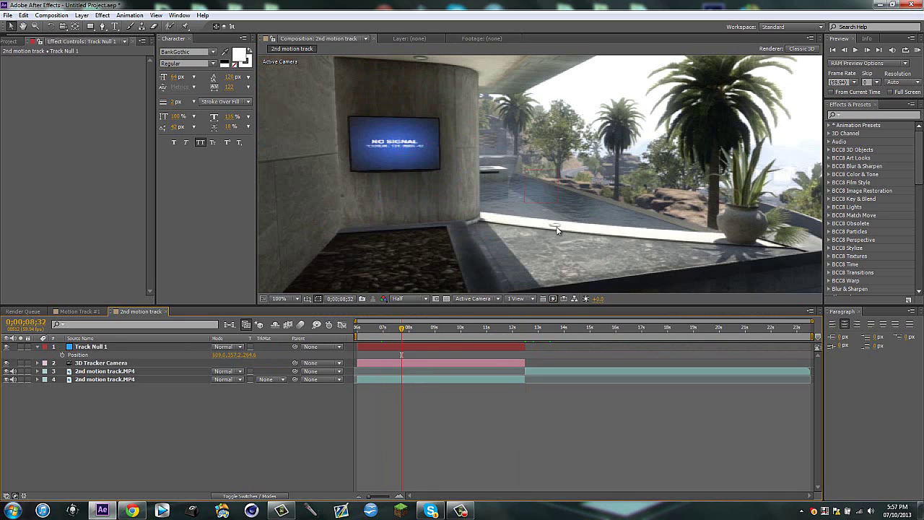
pyautogui.scroll(-2, 557, 230)
pyautogui.click(13, 40)
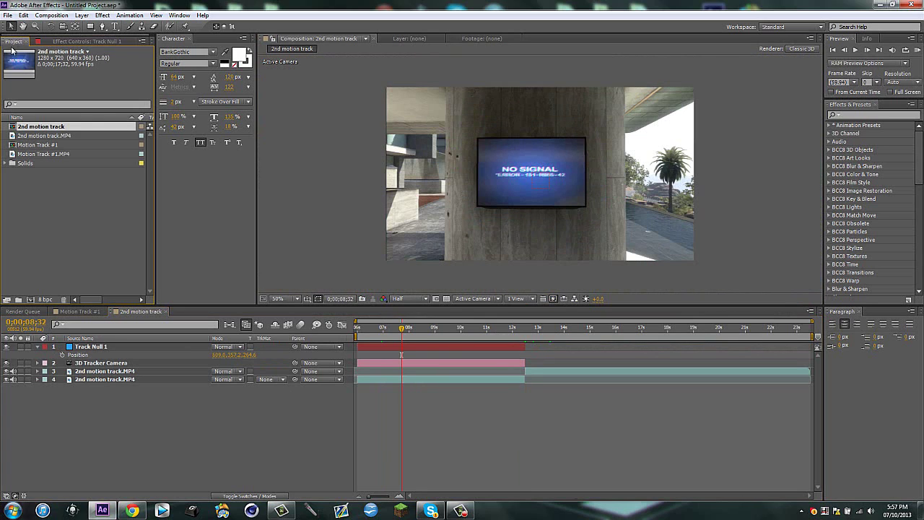
pyautogui.click(33, 145)
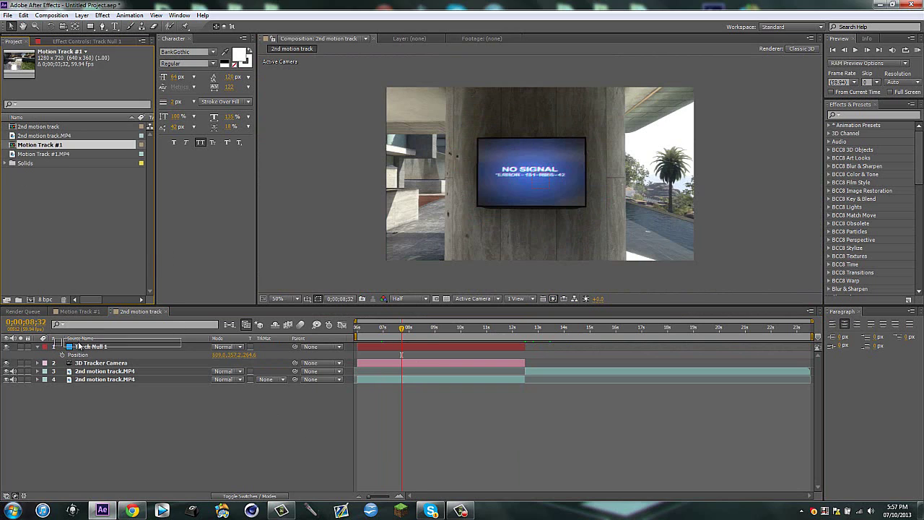
pyautogui.click(249, 363)
pyautogui.hotkey('ctrl', '/')
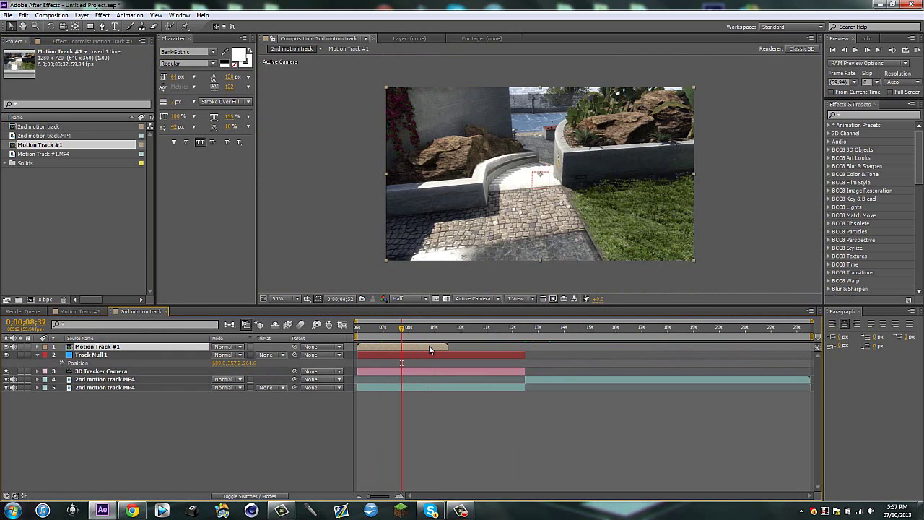
# - Apply Freeze Frame to the Motion Track #1 layer at its end, 0;00;10;20
pyautogui.moveTo(446, 347); pyautogui.dragTo(436, 348)
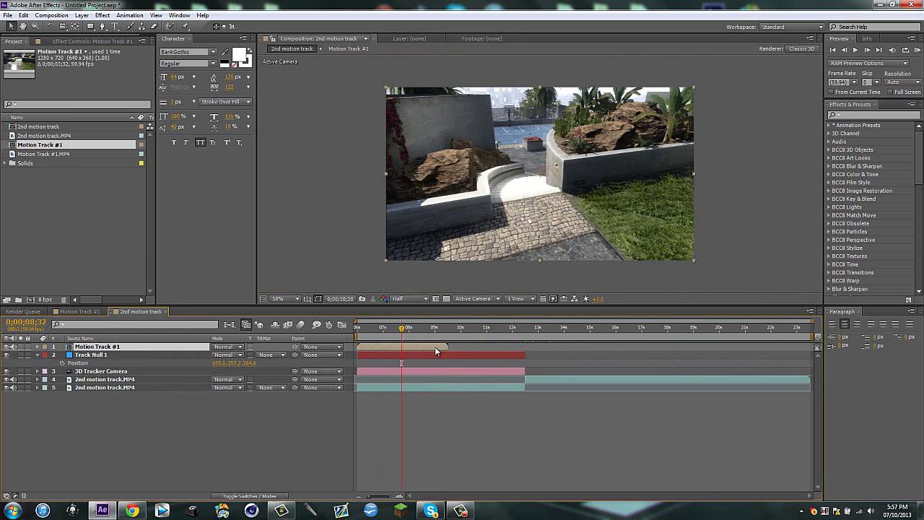
pyautogui.rightClick(521, 162)
pyautogui.moveTo(577, 189)
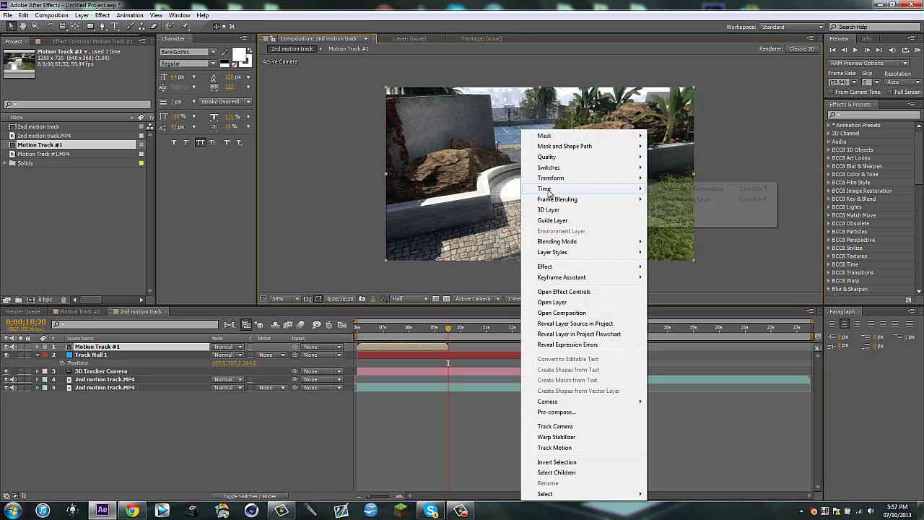
pyautogui.click(671, 221)
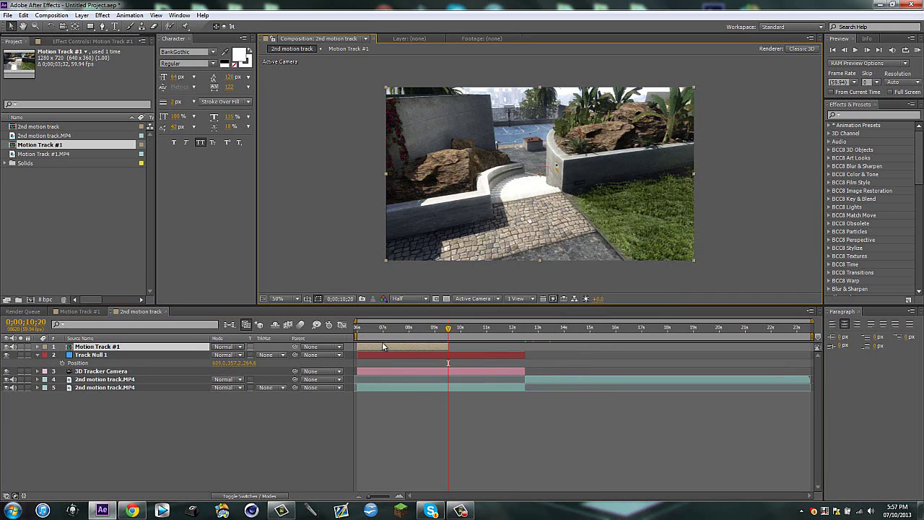
# - Make Motion Track #1 a 3D layer and reveal its Position, Scale and Rotation properties
pyautogui.moveTo(359, 331); pyautogui.dragTo(356, 331)
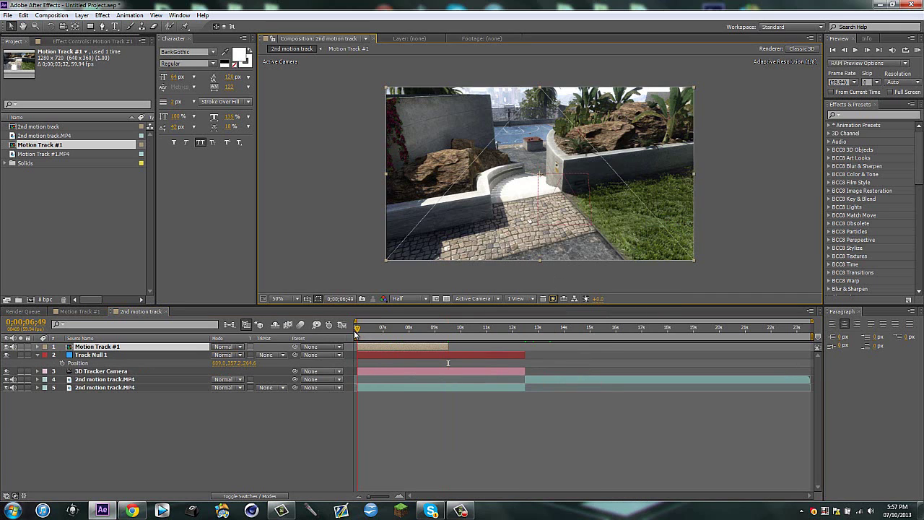
pyautogui.click(228, 496)
pyautogui.click(265, 346)
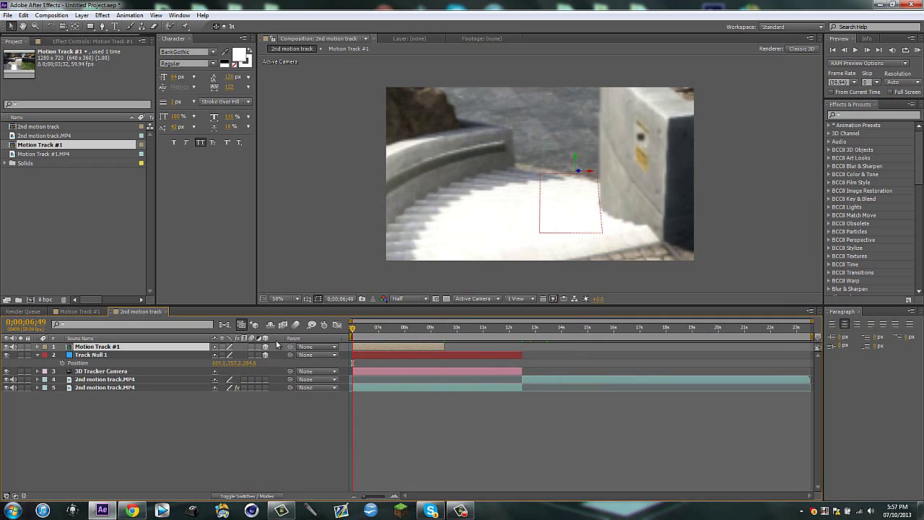
pyautogui.press('p')
pyautogui.hotkey('shift', 's')
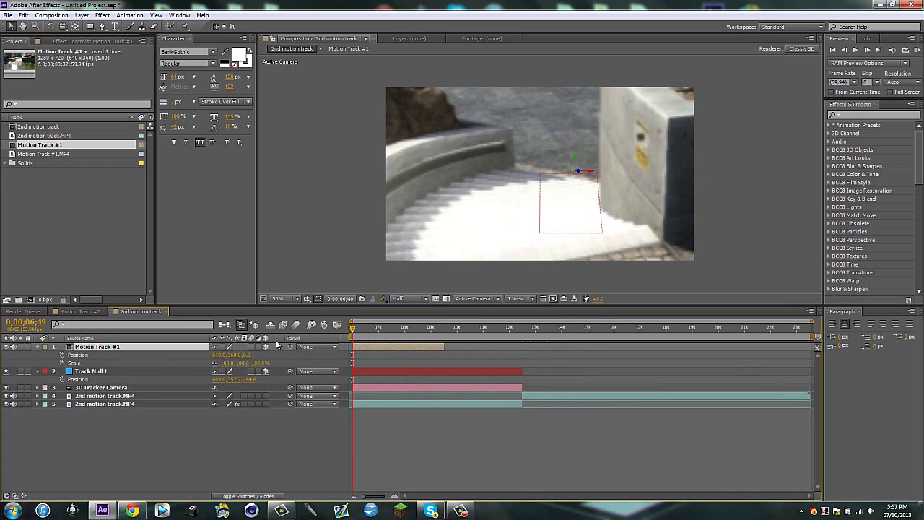
pyautogui.hotkey('shift', 'r')
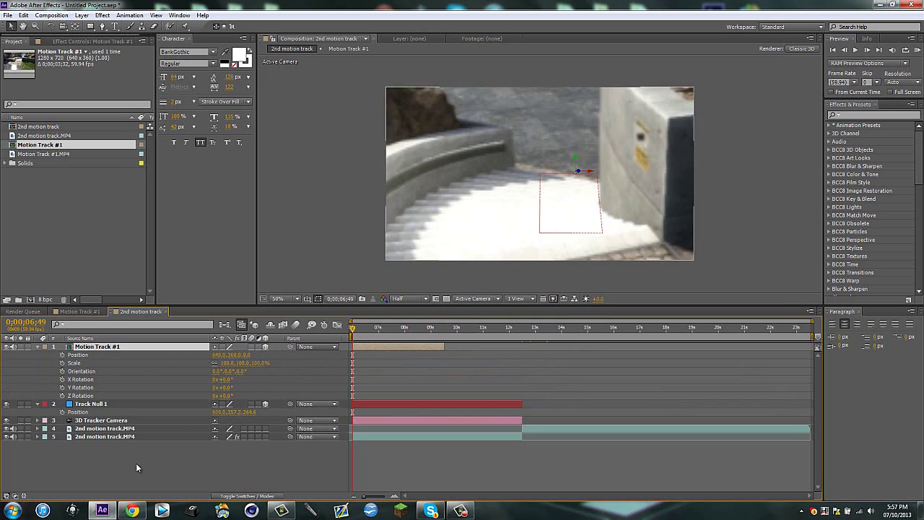
pyautogui.click(131, 469)
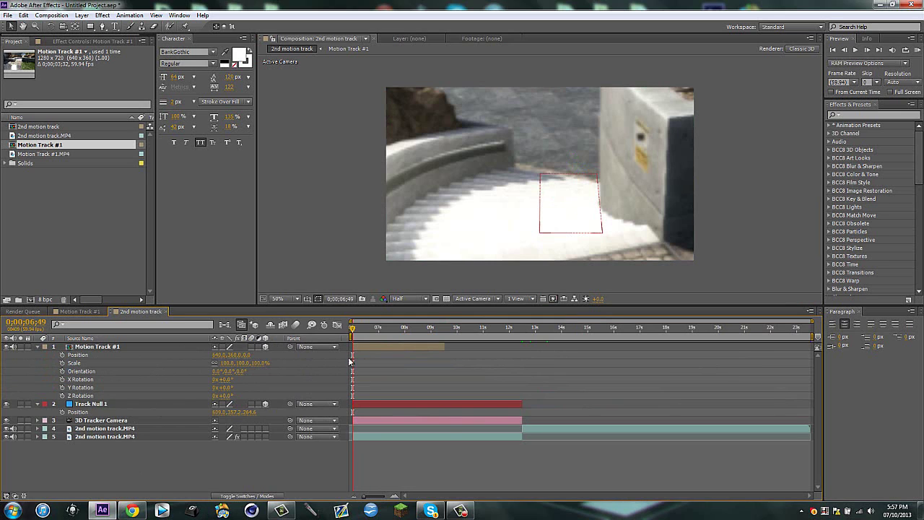
# - At 0;00;07;28, scale Motion Track #1 to 43% wide and 46.9% high and move it over the TV screen at about 612, 352
pyautogui.moveTo(363, 332); pyautogui.dragTo(369, 330)
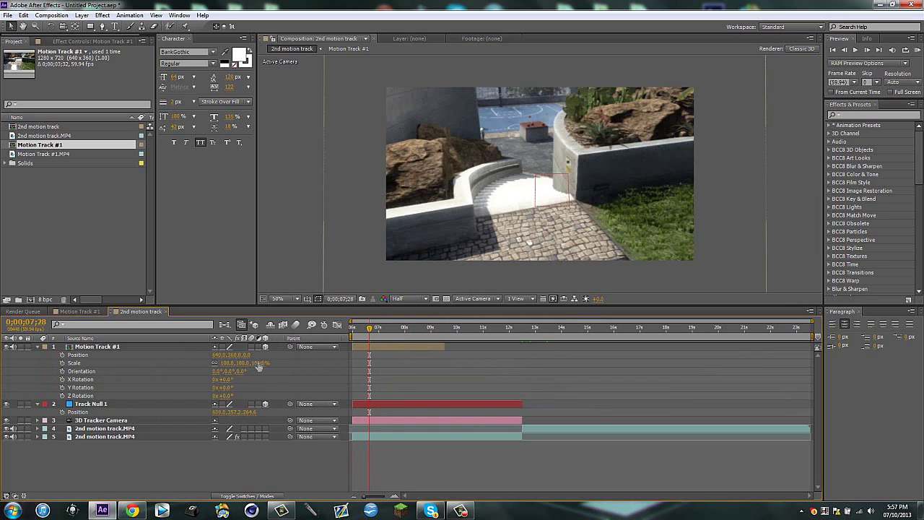
pyautogui.moveTo(258, 367); pyautogui.dragTo(469, 281)
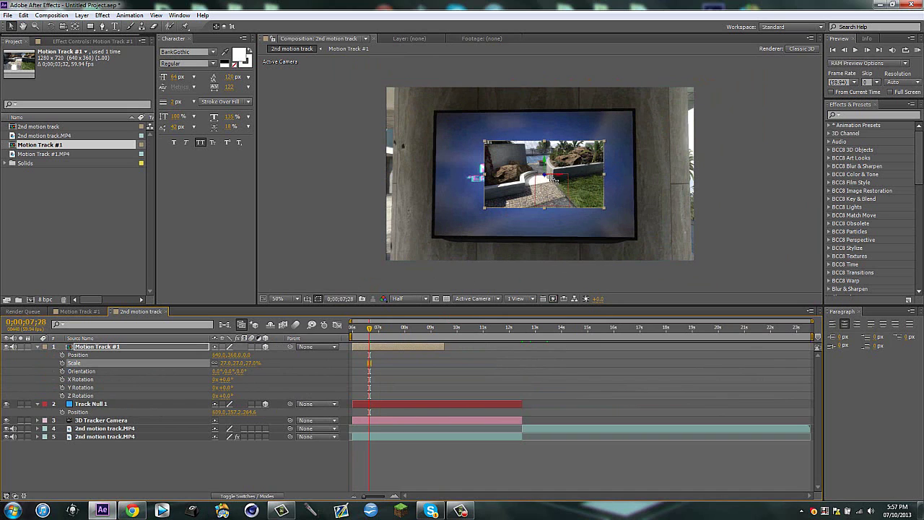
pyautogui.moveTo(555, 179); pyautogui.dragTo(545, 167)
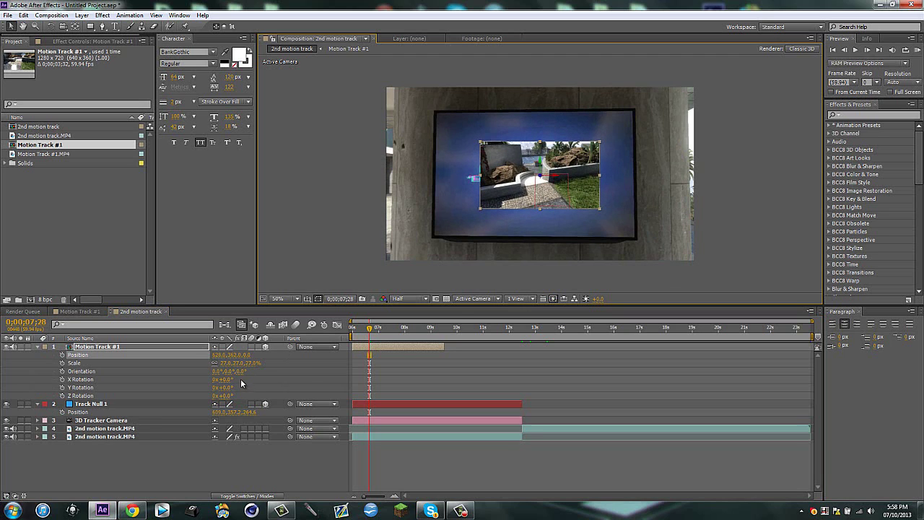
pyautogui.moveTo(251, 366)
pyautogui.mouseDown()
pyautogui.moveTo(278, 364)
pyautogui.moveTo(255, 357)
pyautogui.mouseUp()
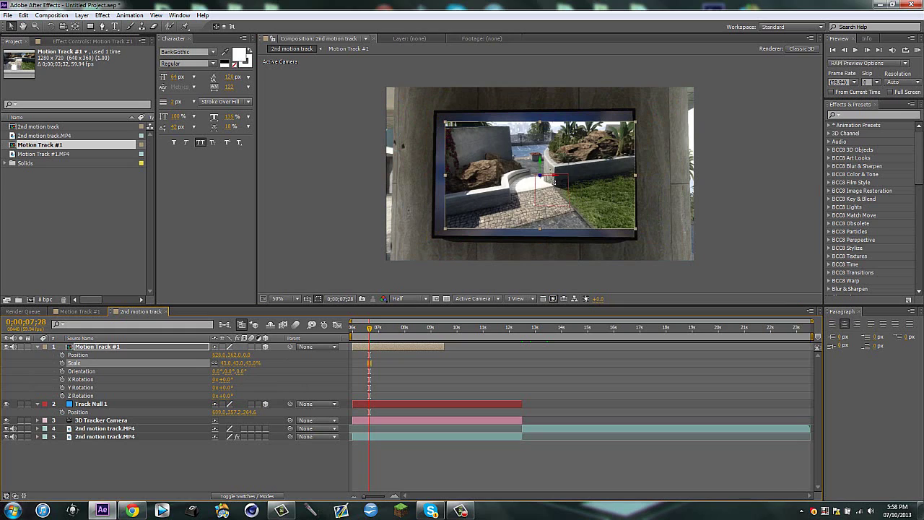
pyautogui.moveTo(553, 183); pyautogui.dragTo(542, 164)
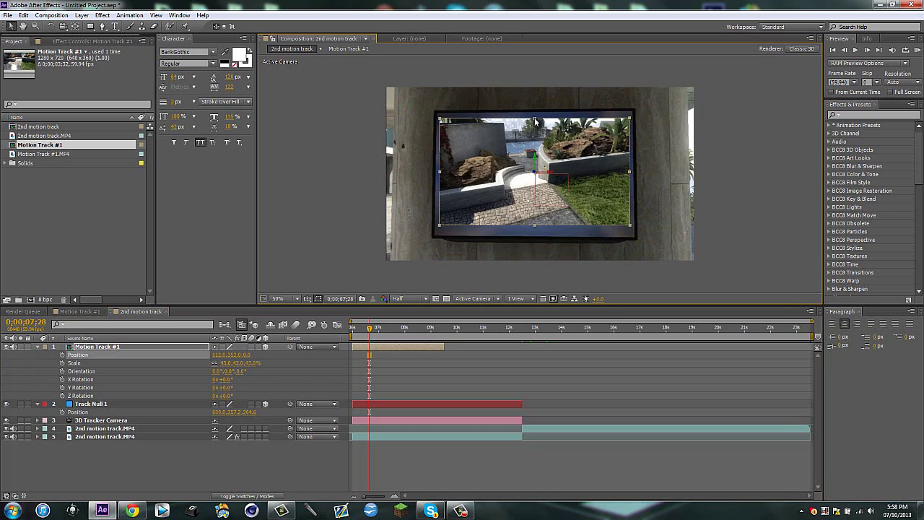
pyautogui.moveTo(535, 119); pyautogui.dragTo(535, 113)
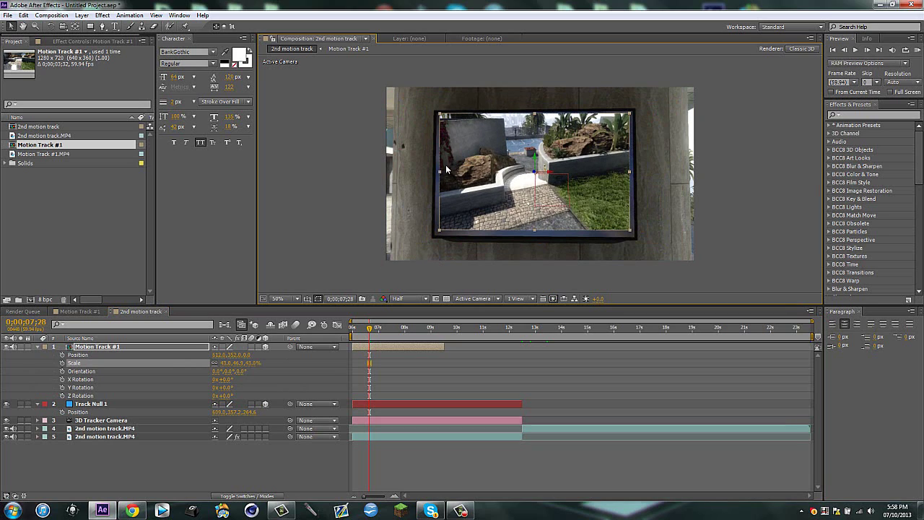
pyautogui.click(553, 178)
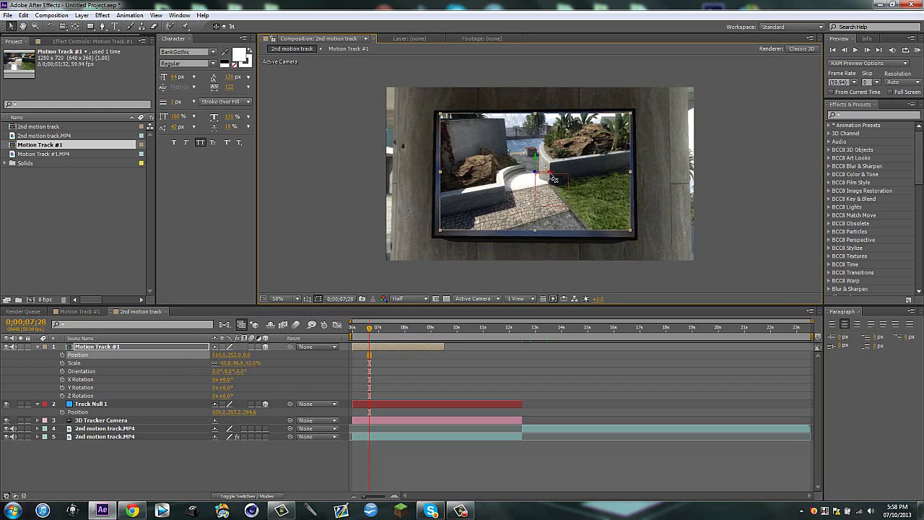
pyautogui.moveTo(533, 158); pyautogui.dragTo(535, 160)
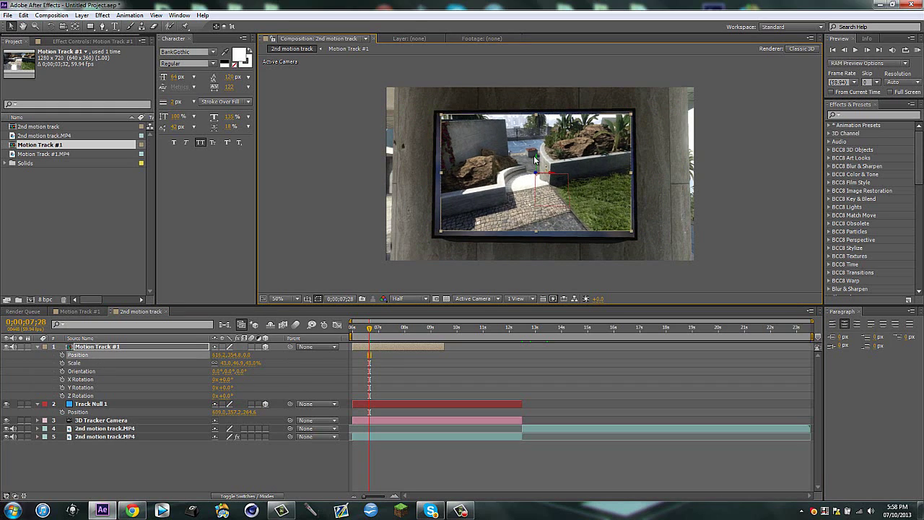
pyautogui.hotkey('ctrl', 'z')
pyautogui.hotkey('ctrl', 'z')
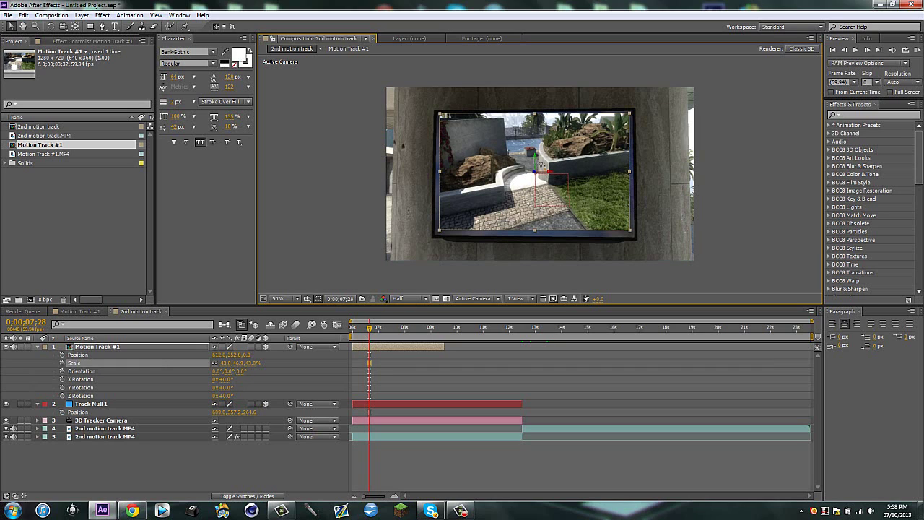
# - Lower Motion Track #1 to Position 612, 358 so it sits centred vertically on the TV screen
pyautogui.moveTo(535, 158); pyautogui.dragTo(535, 160)
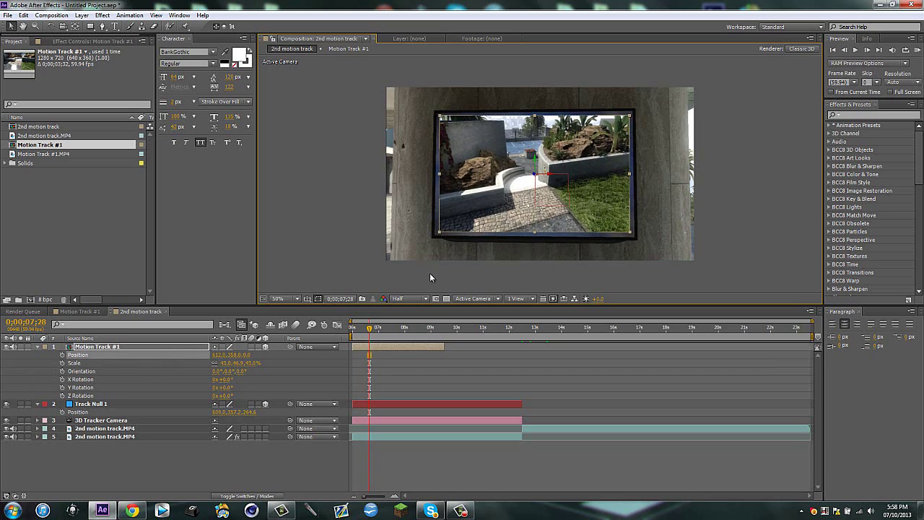
pyautogui.click(329, 472)
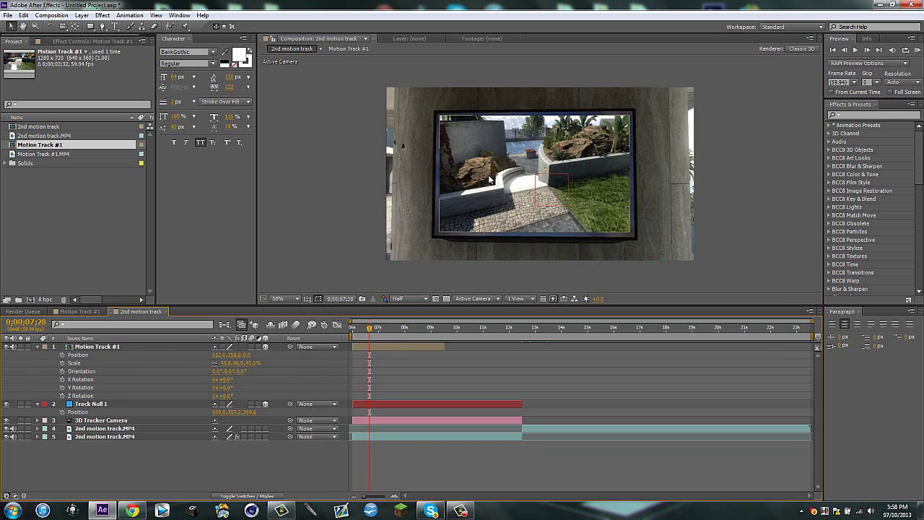
# - Search the effects for "corner" and apply the Distort effect Corner Pin to Motion Track #1
pyautogui.click(863, 115)
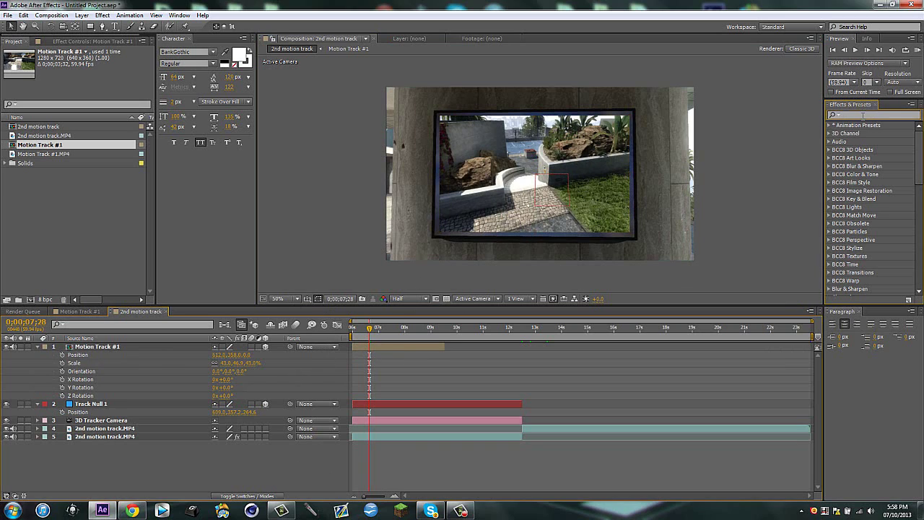
pyautogui.write('find')
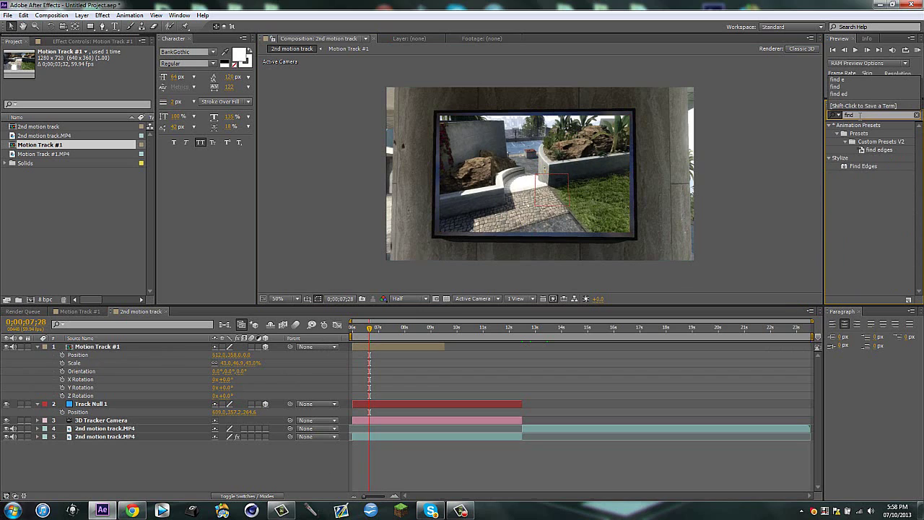
pyautogui.press('BackSpace')
pyautogui.press('BackSpace')
pyautogui.press('BackSpace')
pyautogui.press('BackSpace')
pyautogui.write('corner')
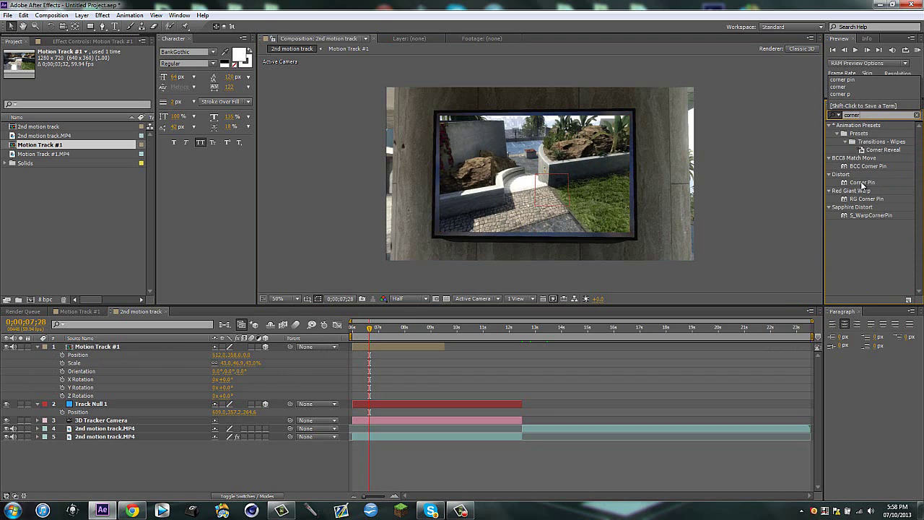
pyautogui.doubleClick(862, 183)
# - Set the Corner Pin's Upper Left point on the inner upper-left corner of the TV frame
pyautogui.press('.')
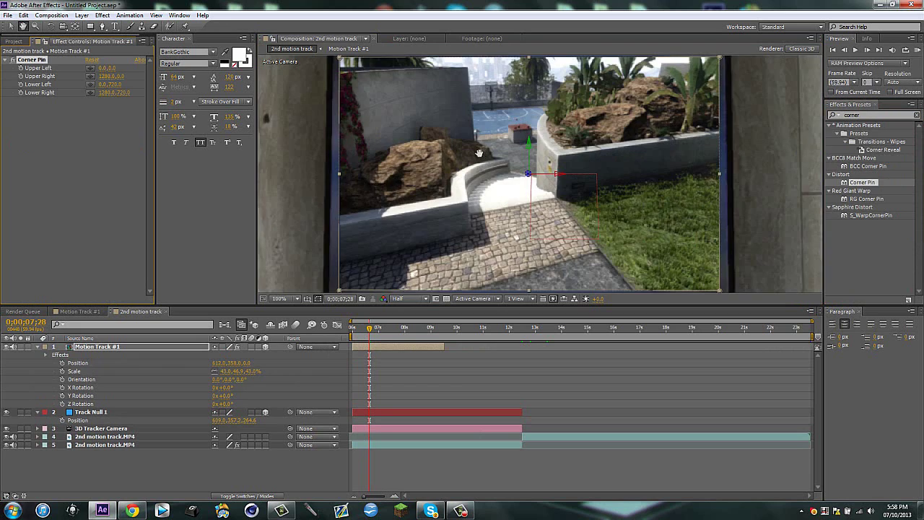
pyautogui.moveTo(479, 153); pyautogui.dragTo(582, 238)
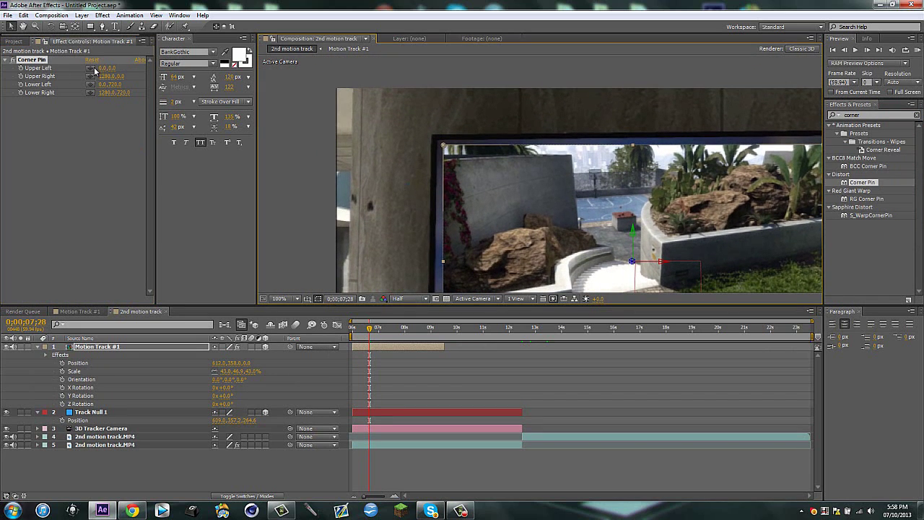
pyautogui.click(91, 68)
pyautogui.click(437, 140)
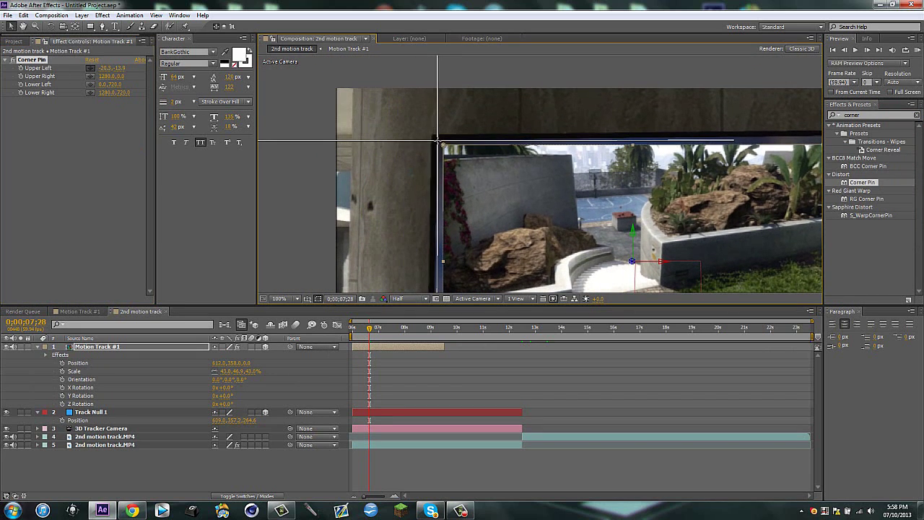
pyautogui.click(436, 140)
# - Set the Corner Pin's Upper Right point on the inner upper-right corner of the TV frame
pyautogui.moveTo(803, 207); pyautogui.dragTo(478, 184)
pyautogui.press('v')
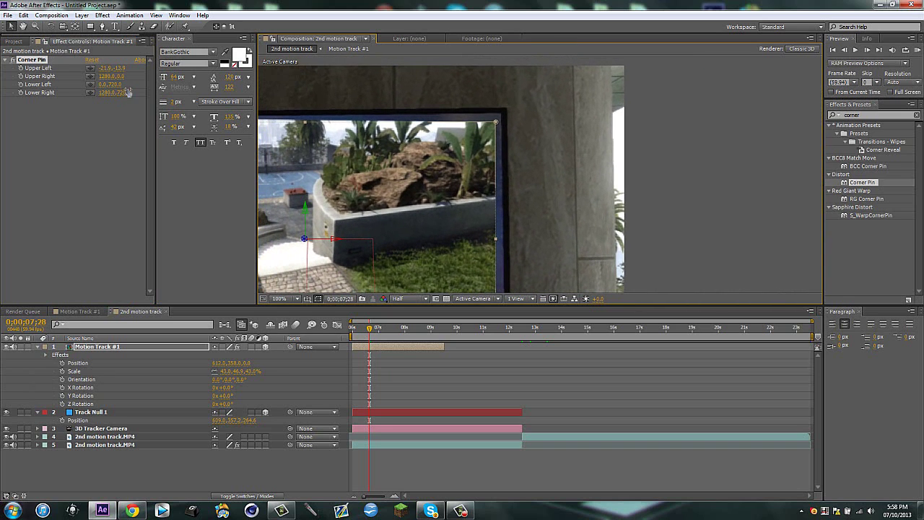
pyautogui.click(91, 75)
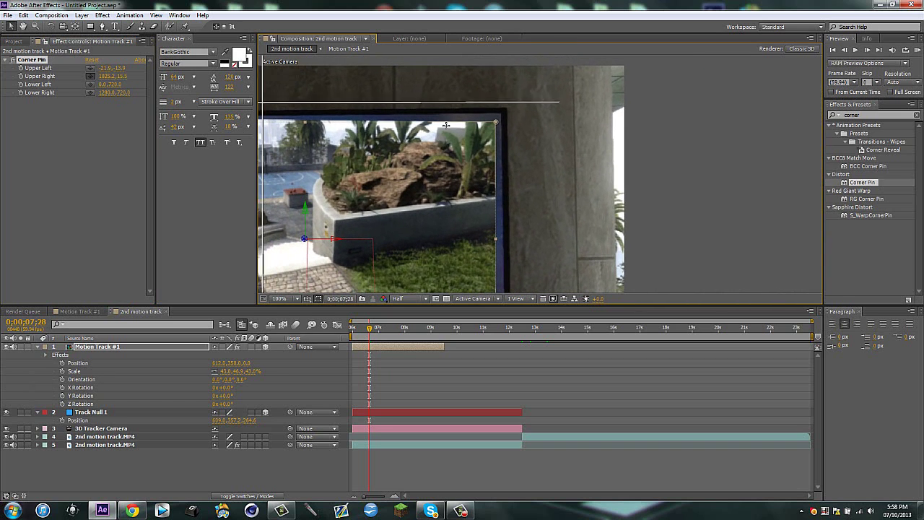
pyautogui.click(501, 115)
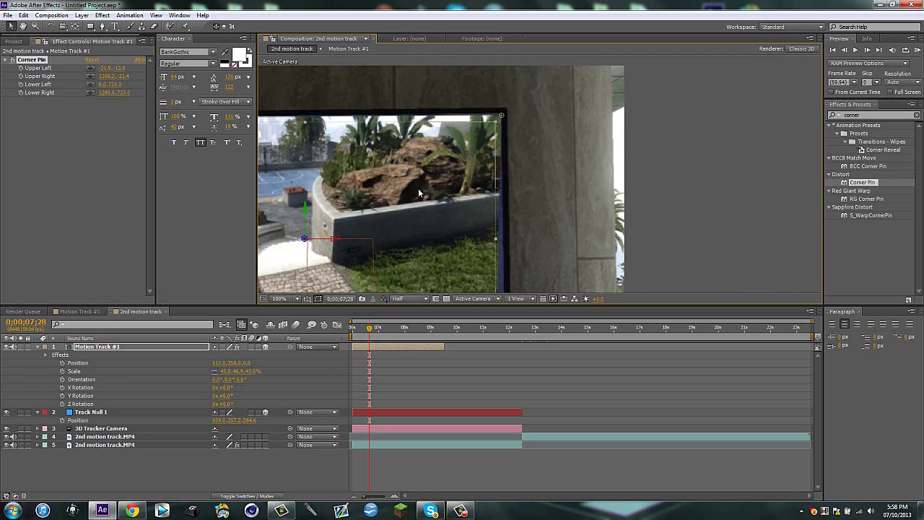
# - Set the Corner Pin's Lower Right point on the inner lower-right corner of the TV frame
pyautogui.press('h')
pyautogui.moveTo(426, 189); pyautogui.dragTo(459, 148)
pyautogui.press('v')
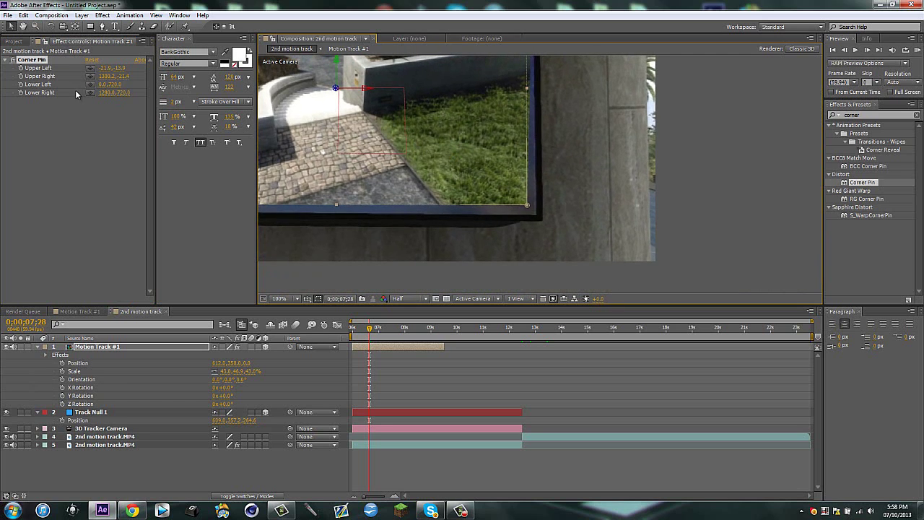
pyautogui.click(91, 85)
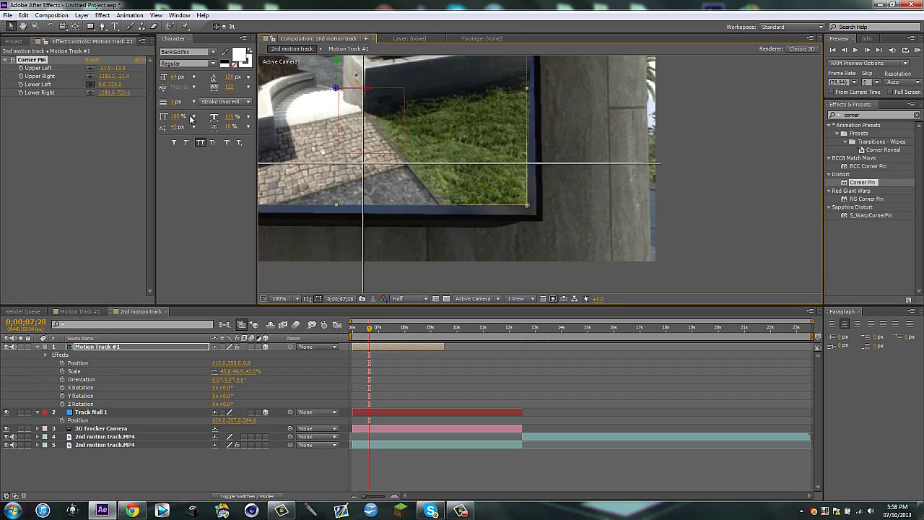
pyautogui.click(90, 93)
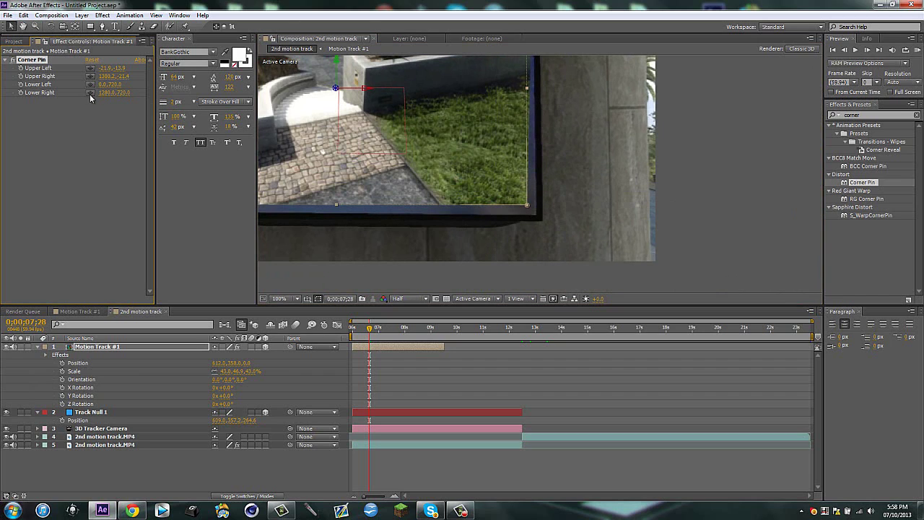
pyautogui.click(535, 216)
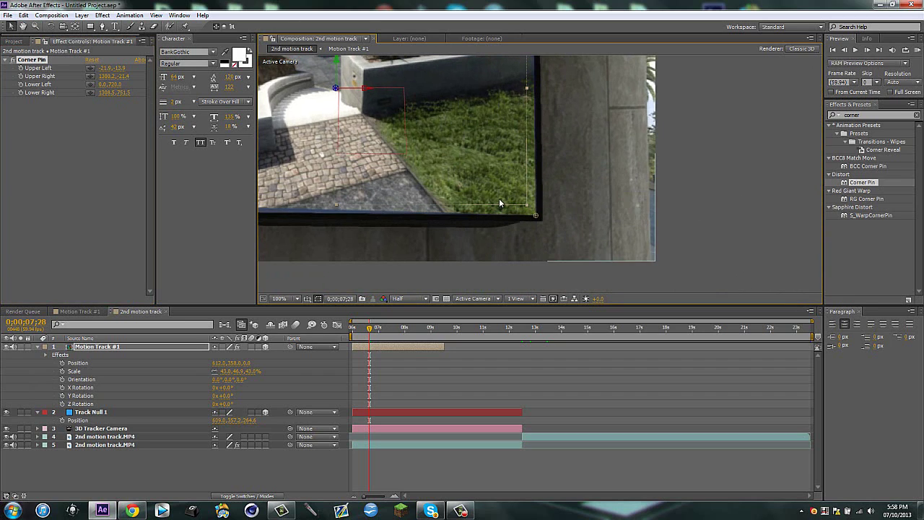
# - Set the Corner Pin's Lower Left point on the inner lower-left corner of the TV frame
pyautogui.press('space')
pyautogui.moveTo(537, 173); pyautogui.dragTo(778, 164)
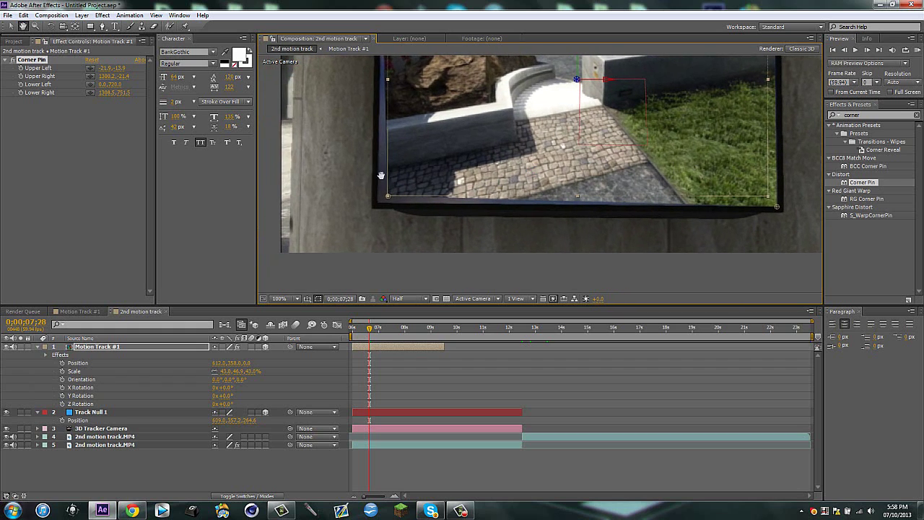
pyautogui.click(89, 85)
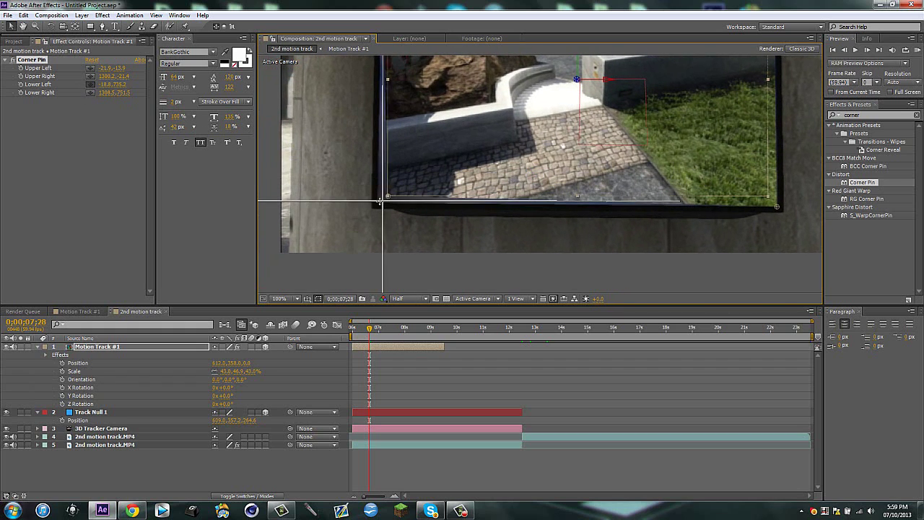
pyautogui.click(379, 201)
pyautogui.press('space')
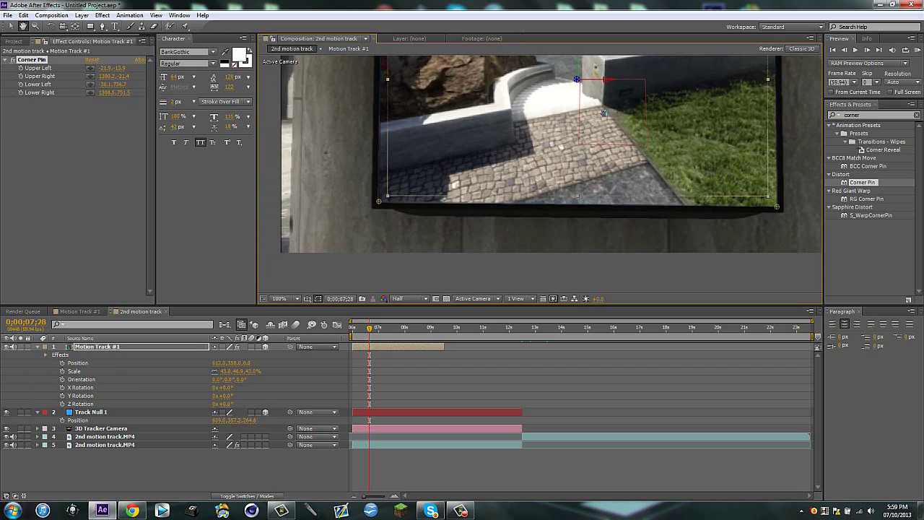
pyautogui.scroll(-1, 595, 120)
pyautogui.moveTo(633, 208); pyautogui.dragTo(600, 243)
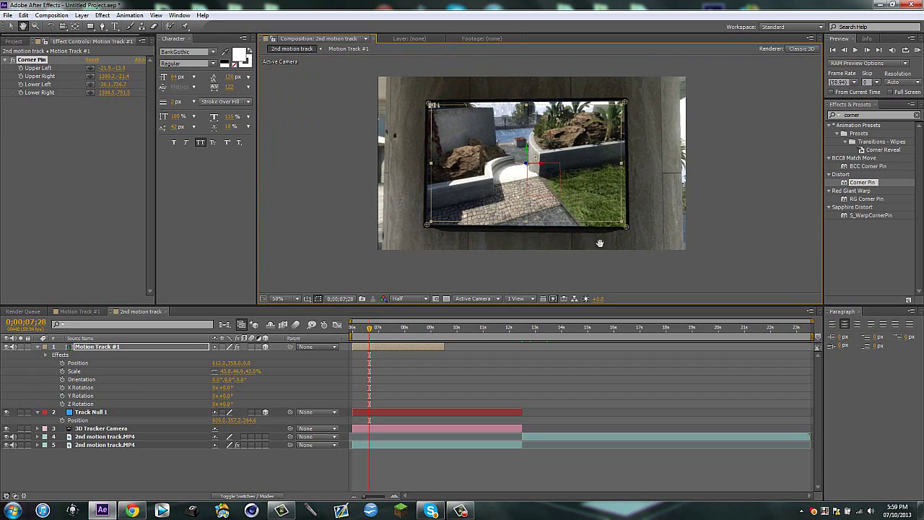
# - Check how the clip follows the TV over time and set Motion Track #1's Z Position to 264 to match Track Null 1's depth
pyautogui.click(568, 276)
pyautogui.press('Home')
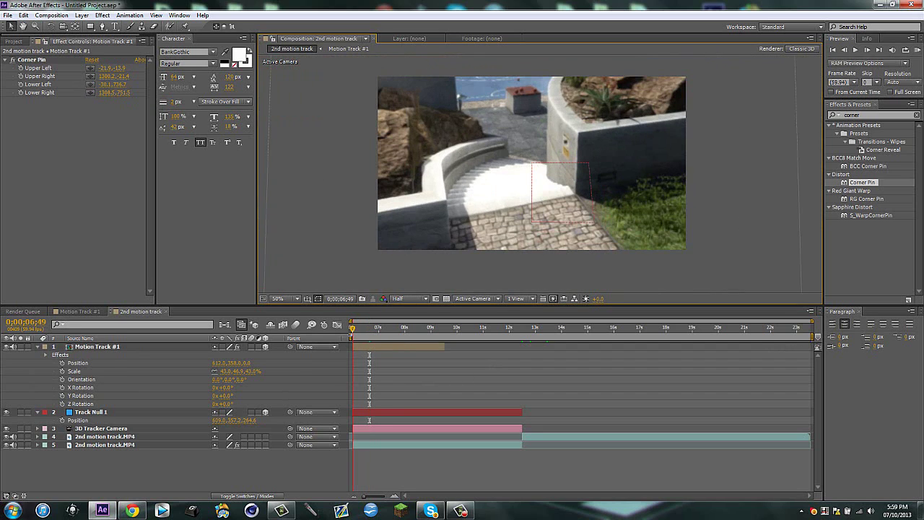
pyautogui.scroll(-1, 526, 238)
pyautogui.press('space')
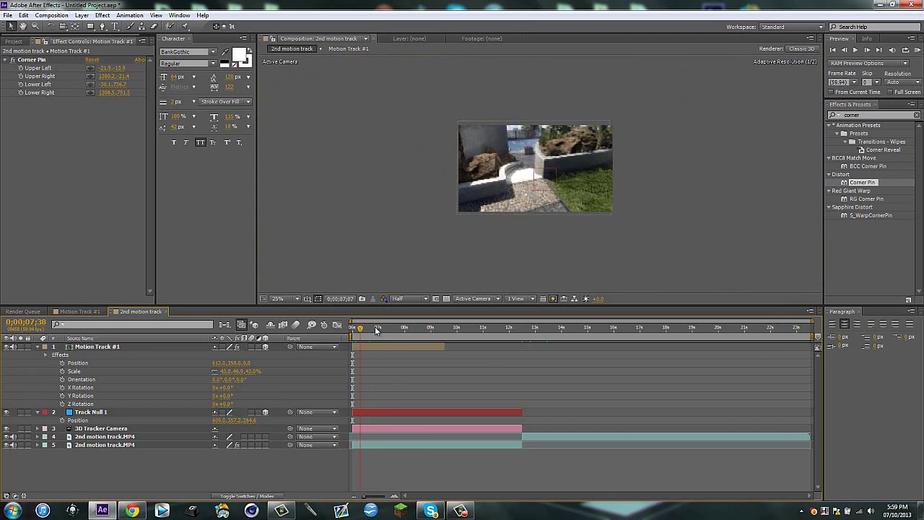
pyautogui.press('.')
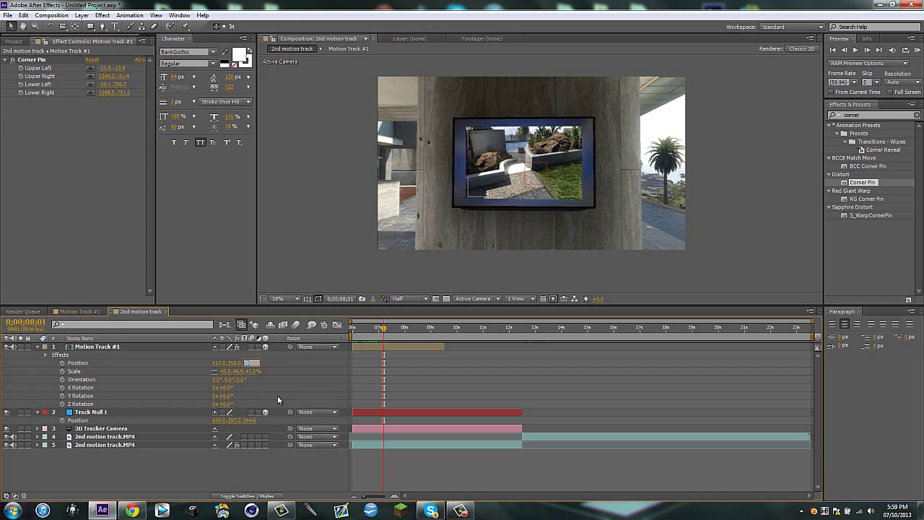
pyautogui.write('64')
pyautogui.press('Return')
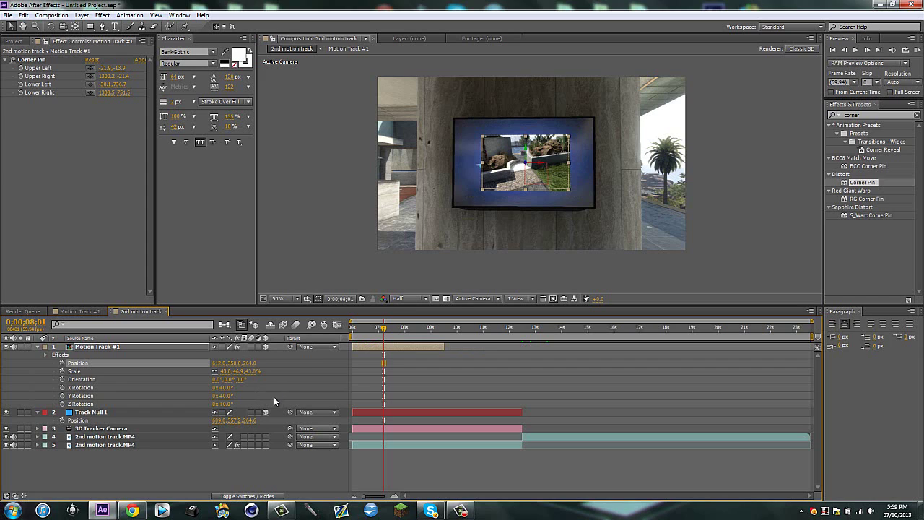
pyautogui.click(268, 478)
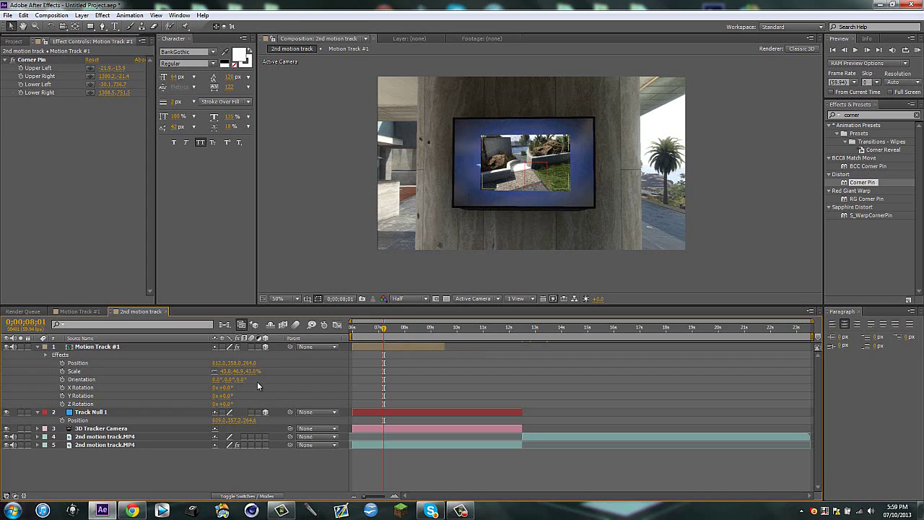
# - At 0;00;07;30, enlarge Motion Track #1 to a Scale of 59, 64.3, 59% and shift its X Position to 606
pyautogui.click(370, 330)
pyautogui.moveTo(242, 371)
pyautogui.mouseDown()
pyautogui.moveTo(259, 369)
pyautogui.moveTo(250, 373)
pyautogui.mouseUp()
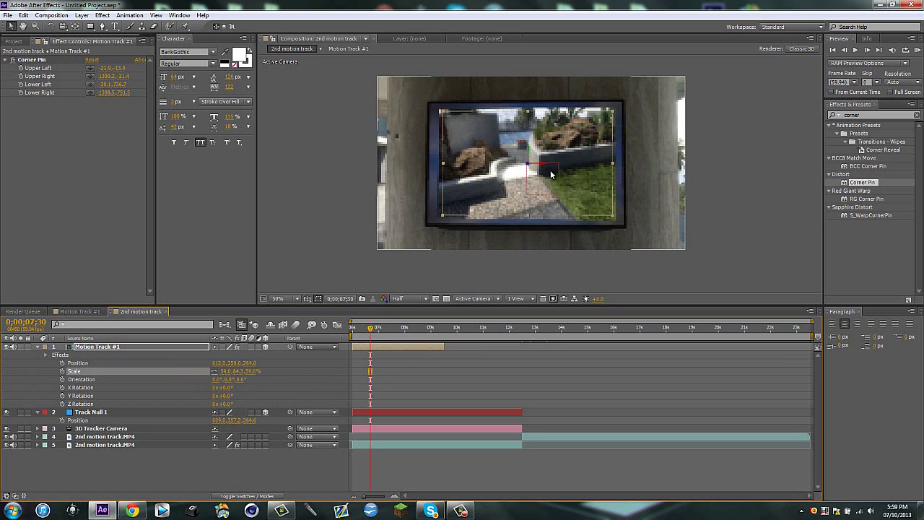
pyautogui.moveTo(546, 168); pyautogui.dragTo(541, 168)
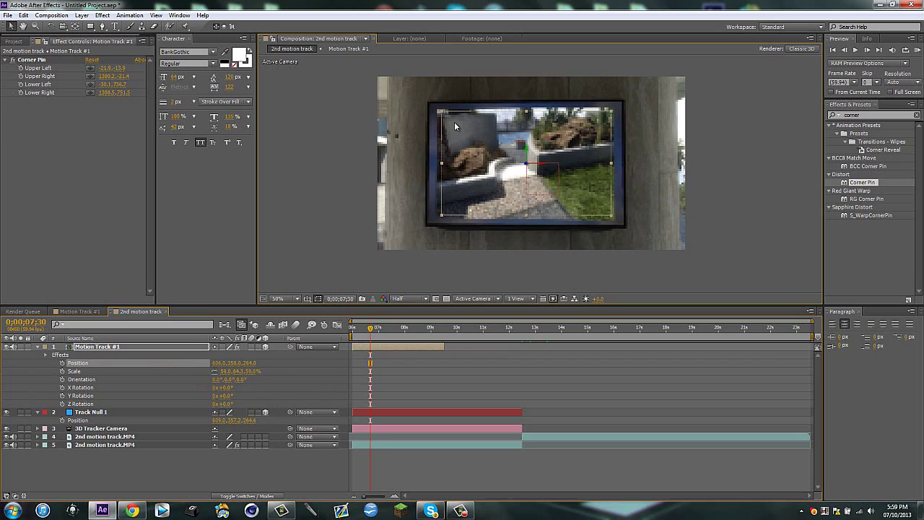
# - Move the Corner Pin's Upper Left and Upper Right points out to the inner upper corners of the TV frame
pyautogui.scroll(1, 524, 162)
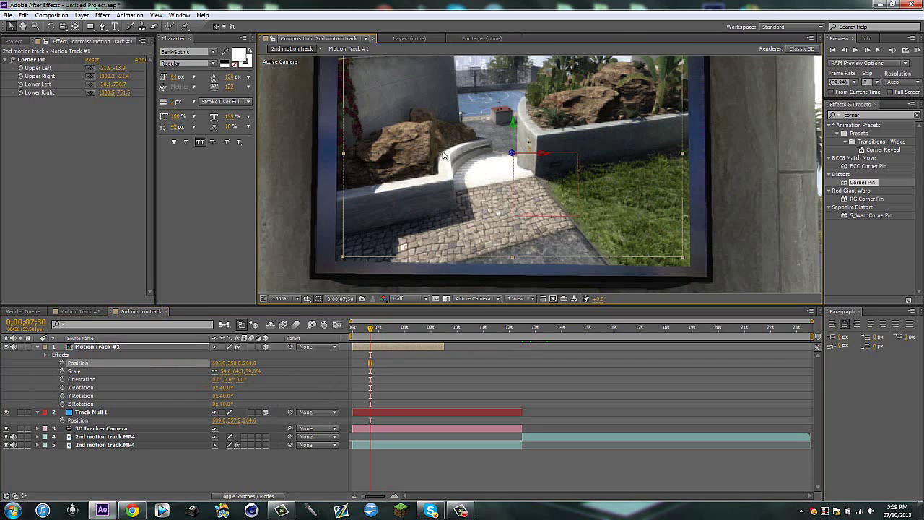
pyautogui.moveTo(442, 156); pyautogui.dragTo(521, 240)
pyautogui.click(31, 59)
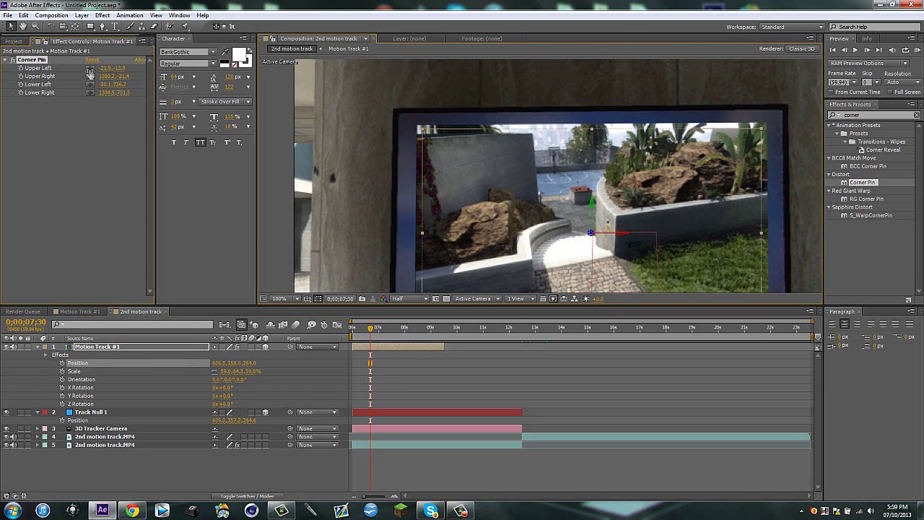
pyautogui.moveTo(422, 130); pyautogui.dragTo(398, 115)
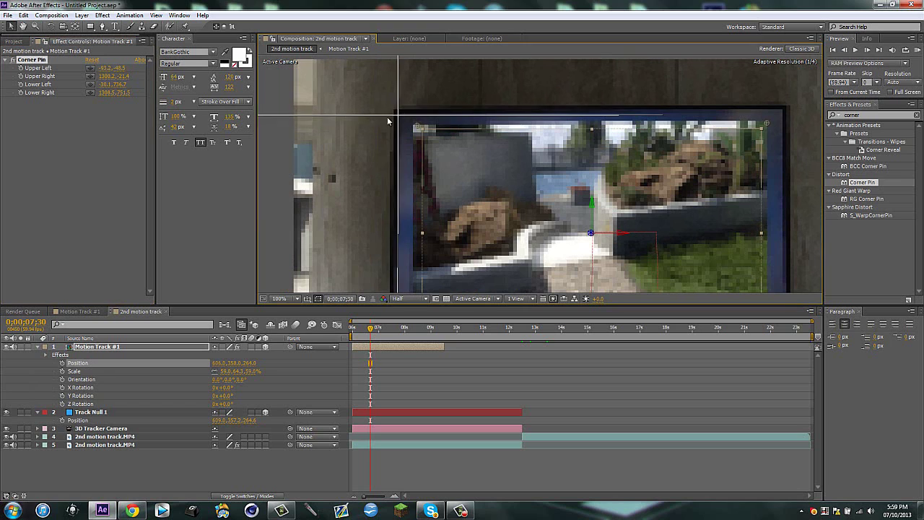
pyautogui.moveTo(767, 123); pyautogui.dragTo(783, 111)
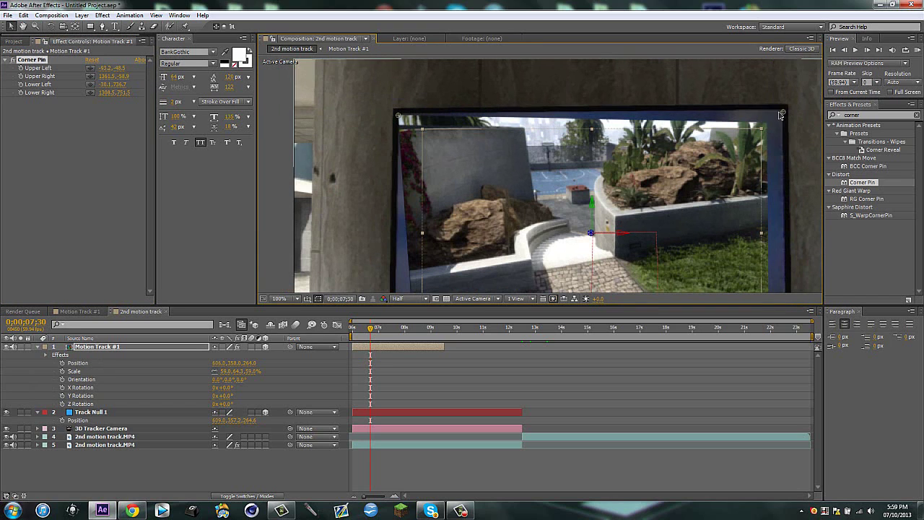
# - Move the Corner Pin's Lower Left and Lower Right points out to the inner lower corners of the TV frame
pyautogui.moveTo(649, 217); pyautogui.dragTo(589, 95)
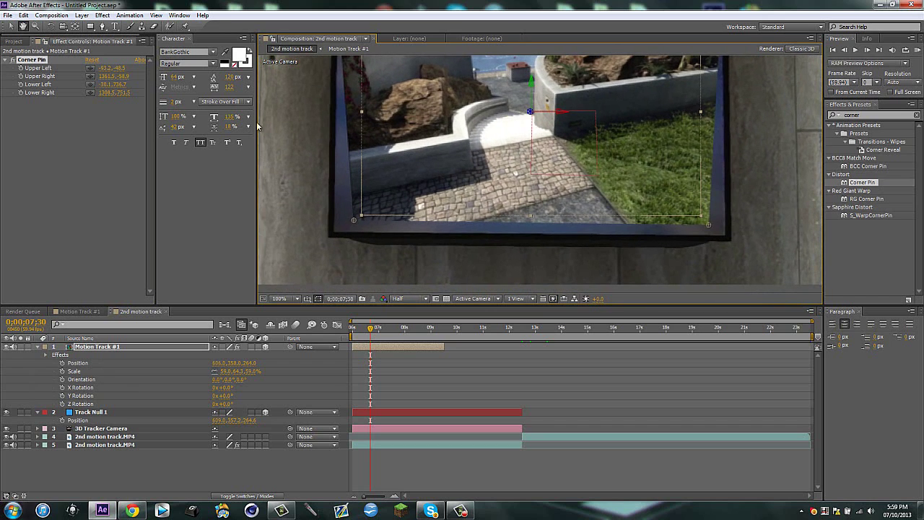
pyautogui.click(93, 87)
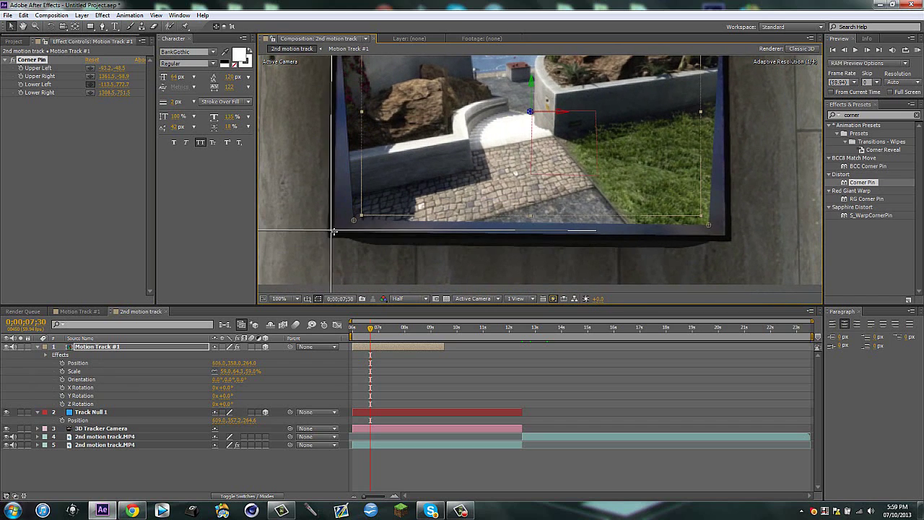
pyautogui.click(335, 232)
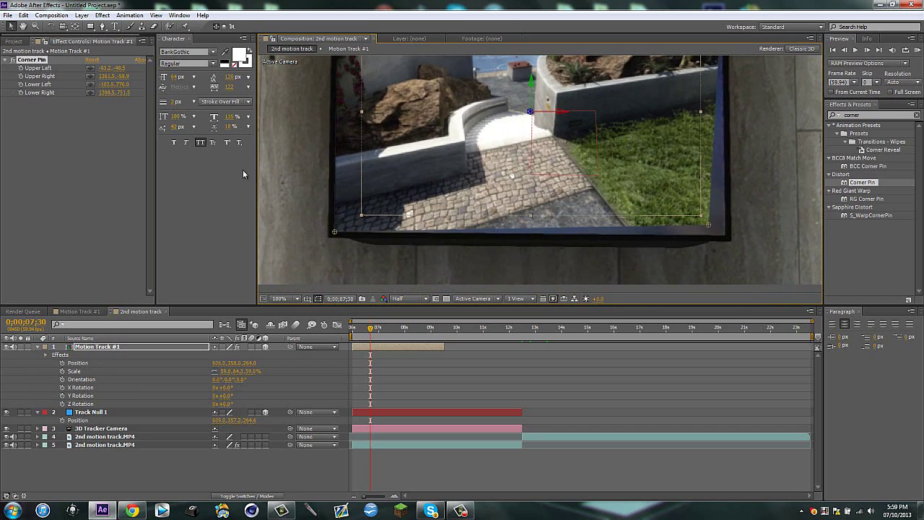
pyautogui.click(90, 93)
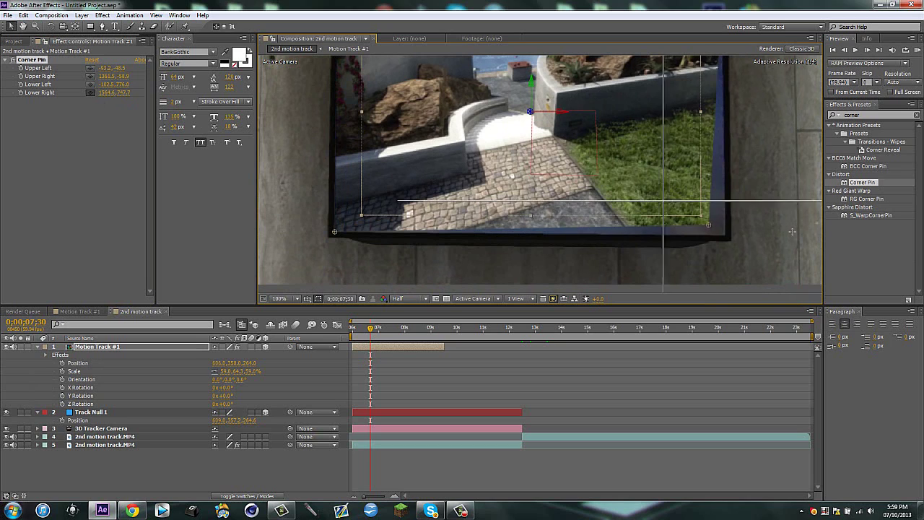
pyautogui.click(725, 234)
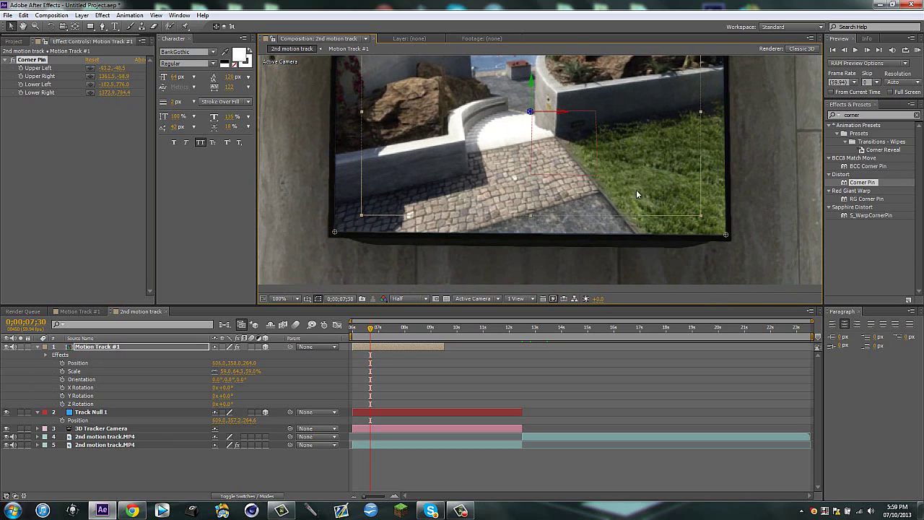
pyautogui.press('space')
pyautogui.scroll(-1, 629, 181)
pyautogui.moveTo(582, 178); pyautogui.dragTo(584, 187)
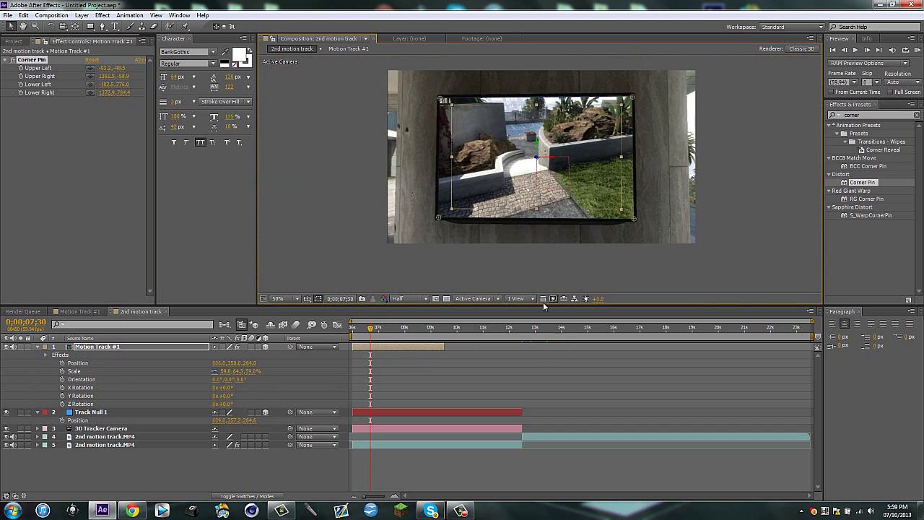
# - Enable keyframing for all four Corner Pin points of Motion Track #1 at 0;00;07;19
pyautogui.moveTo(371, 327); pyautogui.dragTo(398, 328)
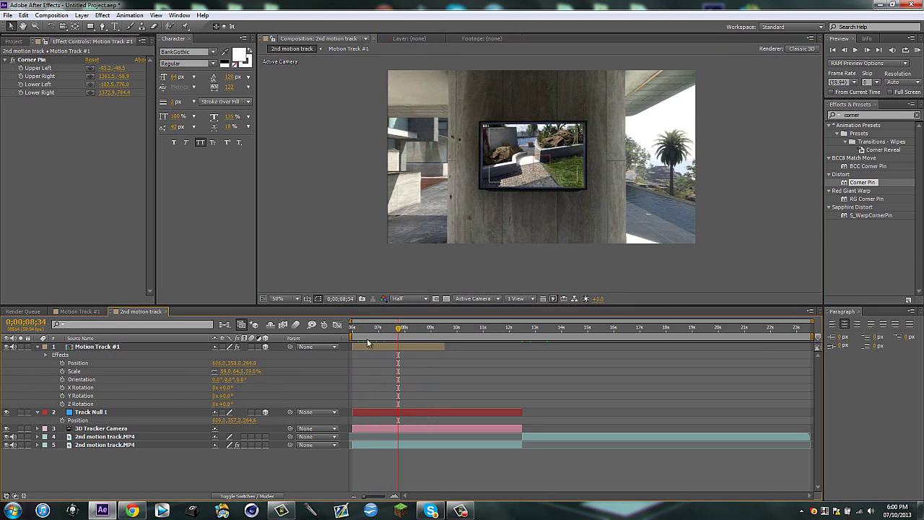
pyautogui.click(366, 330)
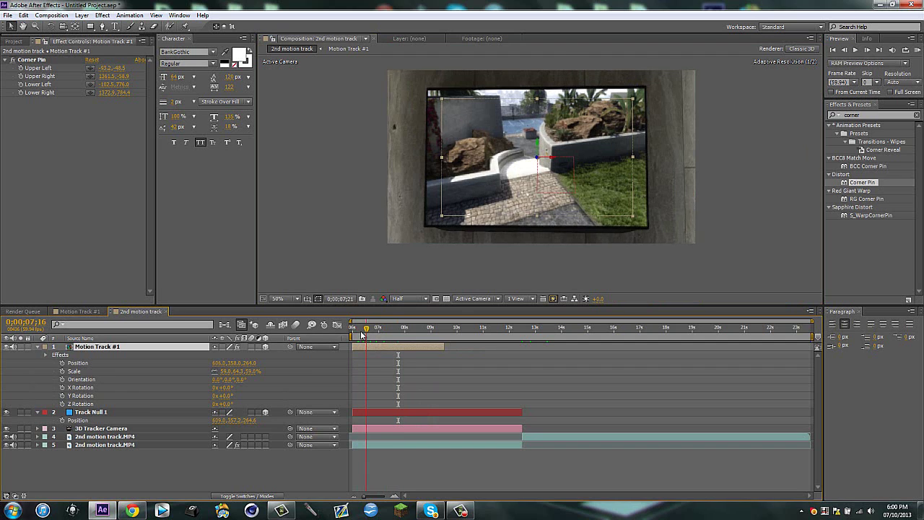
pyautogui.moveTo(361, 335); pyautogui.dragTo(366, 332)
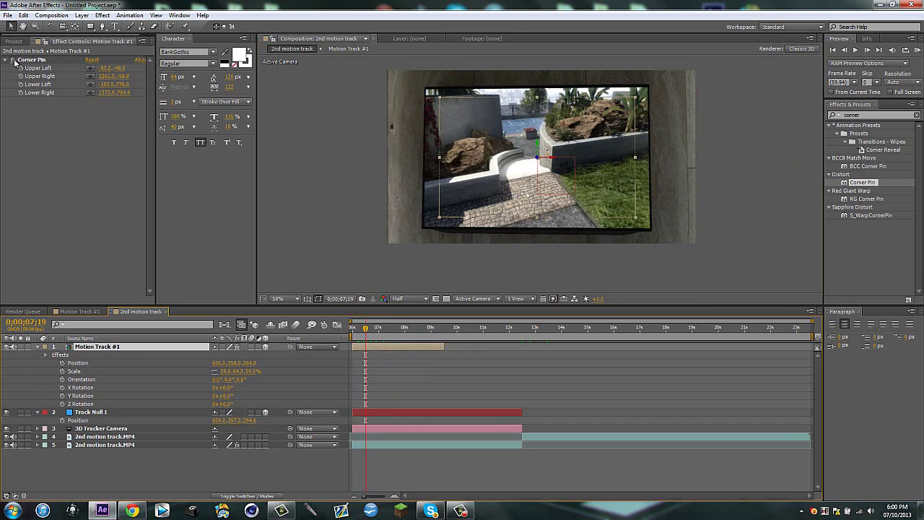
pyautogui.moveTo(21, 67); pyautogui.dragTo(23, 93)
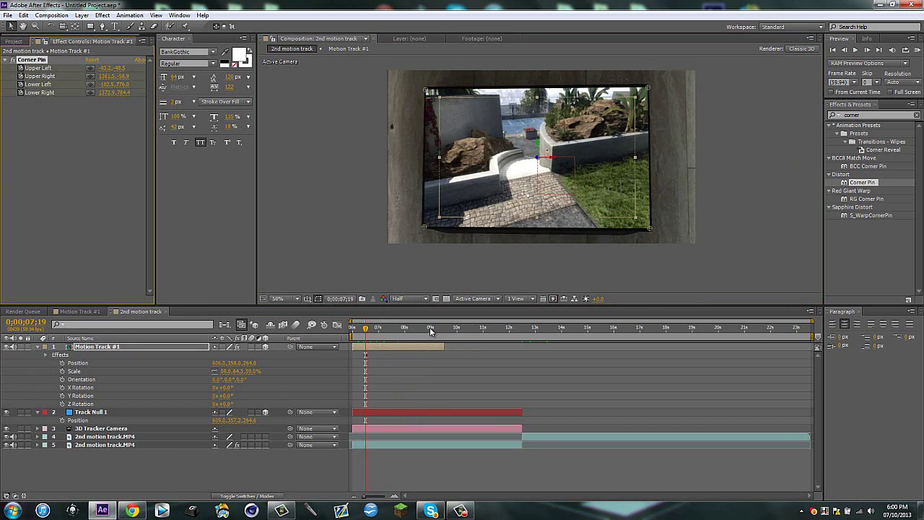
# - Go to 0;00;09;48 and set the composition preview resolution to Full for a close view of the TV
pyautogui.click(430, 331)
pyautogui.press('.')
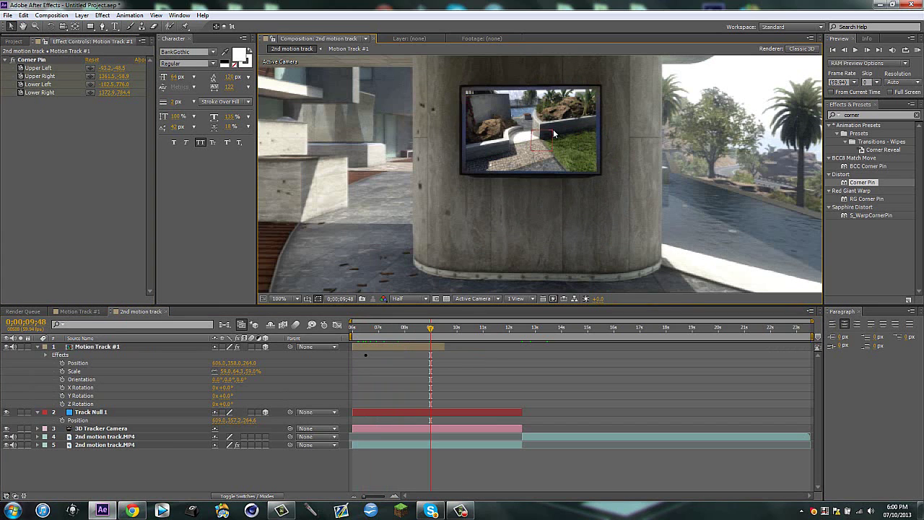
pyautogui.scroll(1, 555, 127)
pyautogui.press('space')
pyautogui.moveTo(517, 137); pyautogui.dragTo(527, 244)
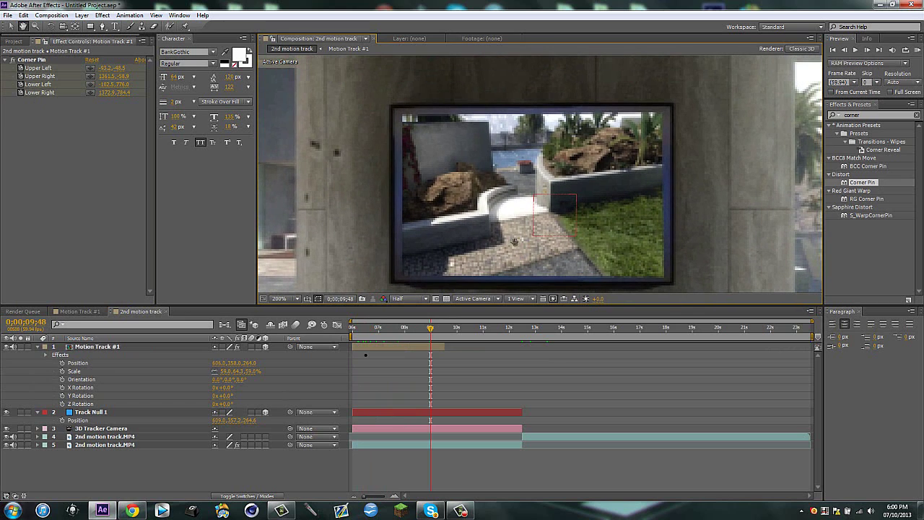
pyautogui.press('v')
pyautogui.click(409, 299)
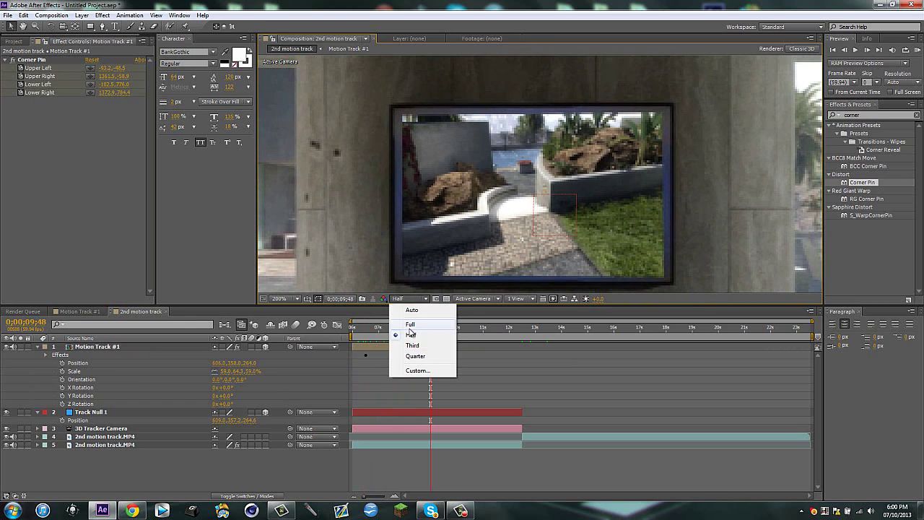
pyautogui.click(413, 323)
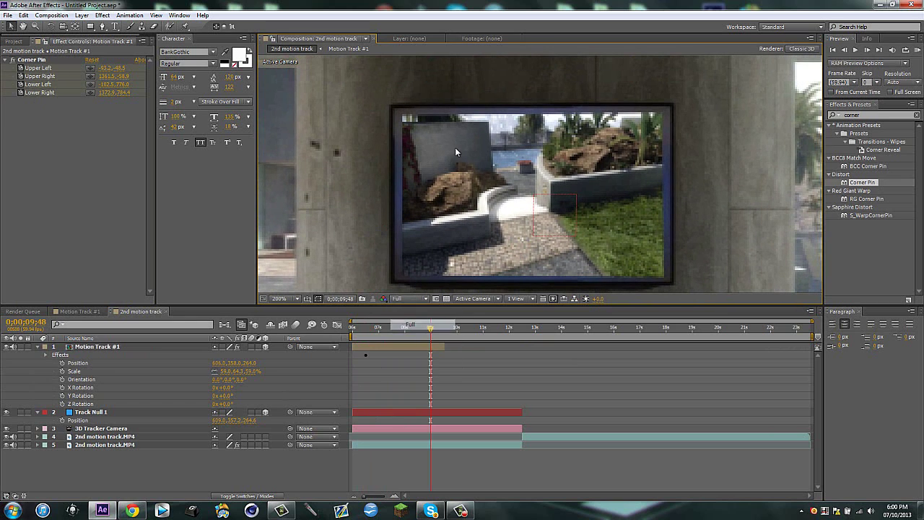
# - Keyframe the Corner Pin's Upper Left point onto the inner upper-left corner of the TV frame at 0;00;09;48
pyautogui.click(51, 61)
pyautogui.click(89, 68)
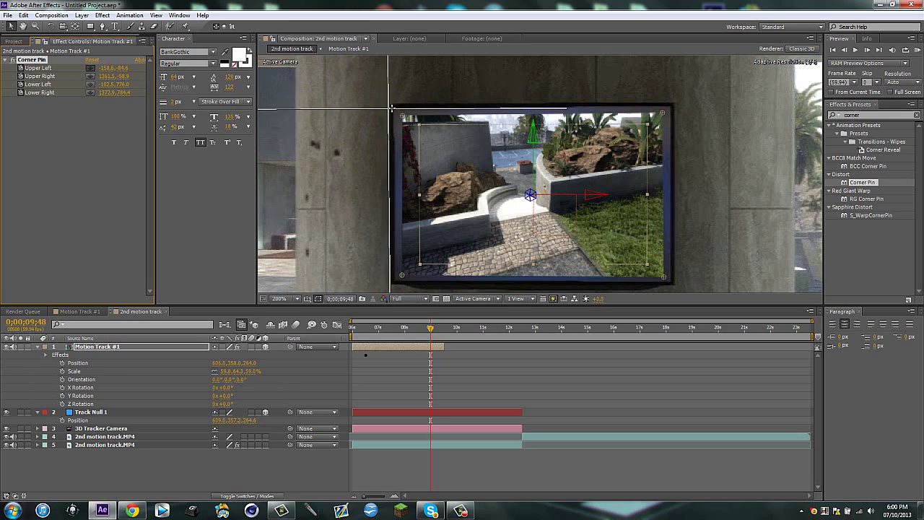
pyautogui.moveTo(391, 108); pyautogui.dragTo(394, 111)
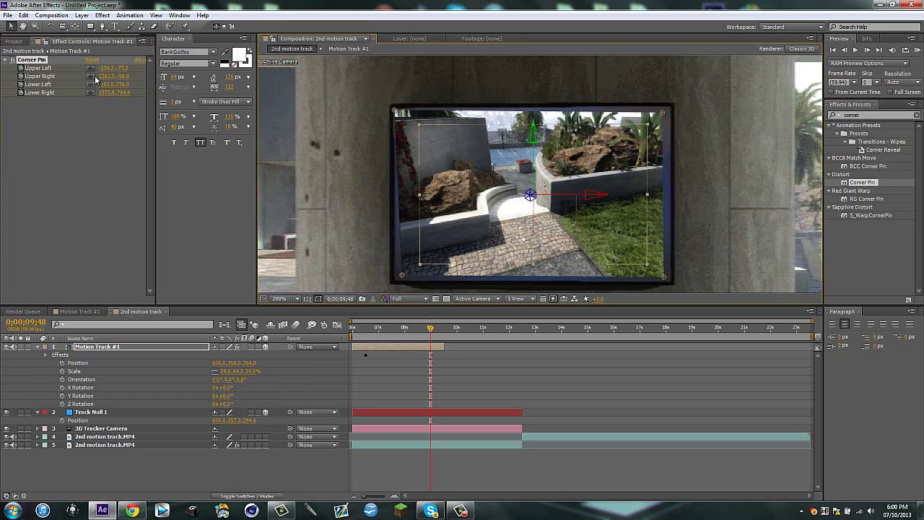
# - Keyframe the Corner Pin's Upper Right, Lower Left and Lower Right points onto the TV frame's inner corners at 0;00;09;48
pyautogui.moveTo(662, 112); pyautogui.dragTo(671, 109)
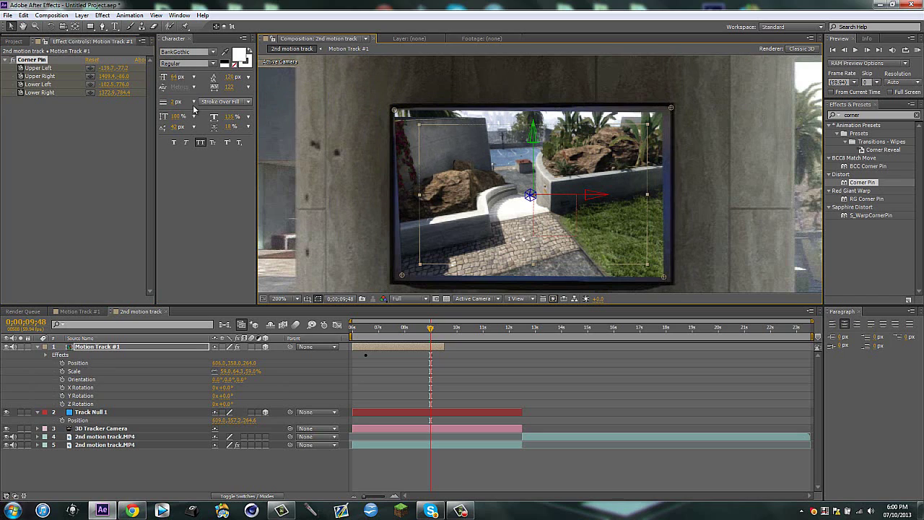
pyautogui.click(90, 85)
pyautogui.click(395, 280)
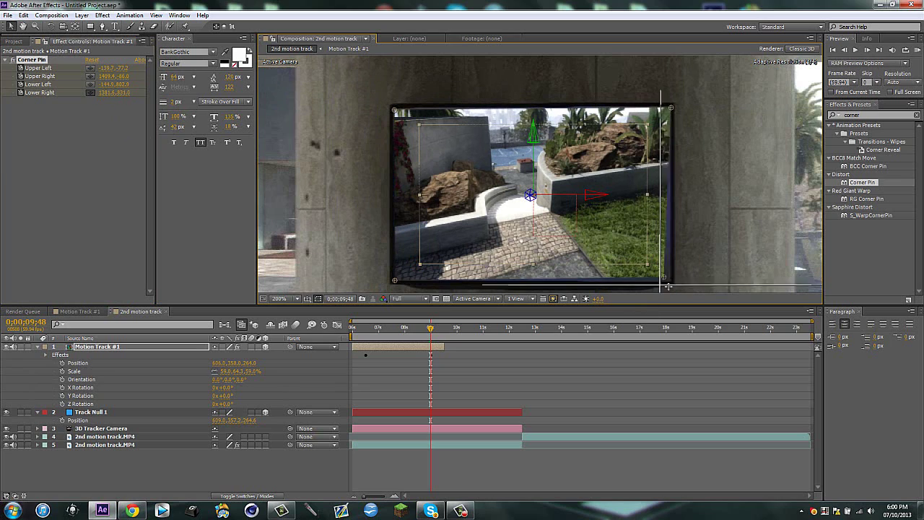
pyautogui.moveTo(665, 276); pyautogui.dragTo(672, 284)
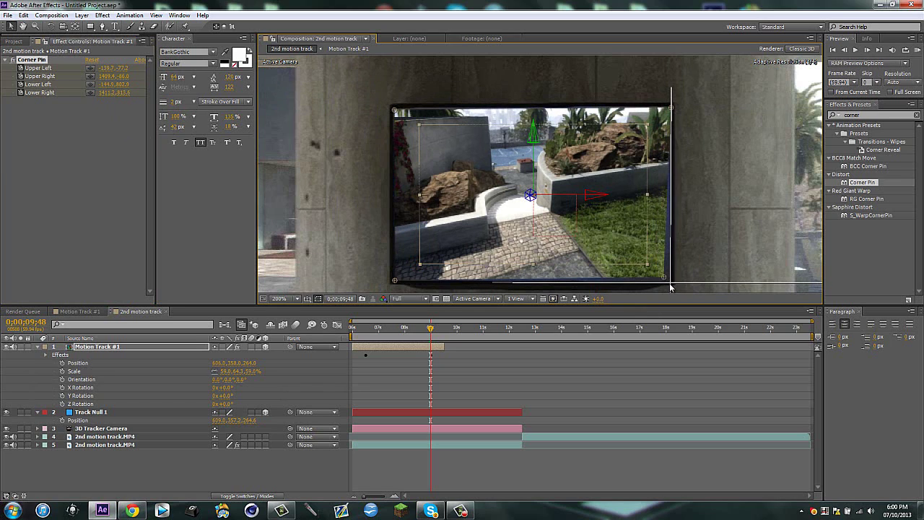
pyautogui.click(313, 465)
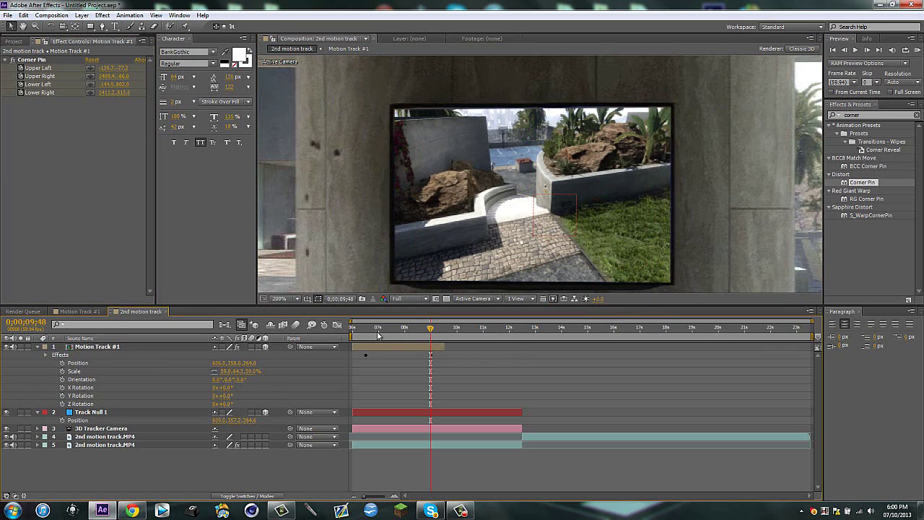
# - Check the pinned clip back to the work area's start at 0;00;06;49 with the whole frame in view
pyautogui.press(',')
pyautogui.click(356, 329)
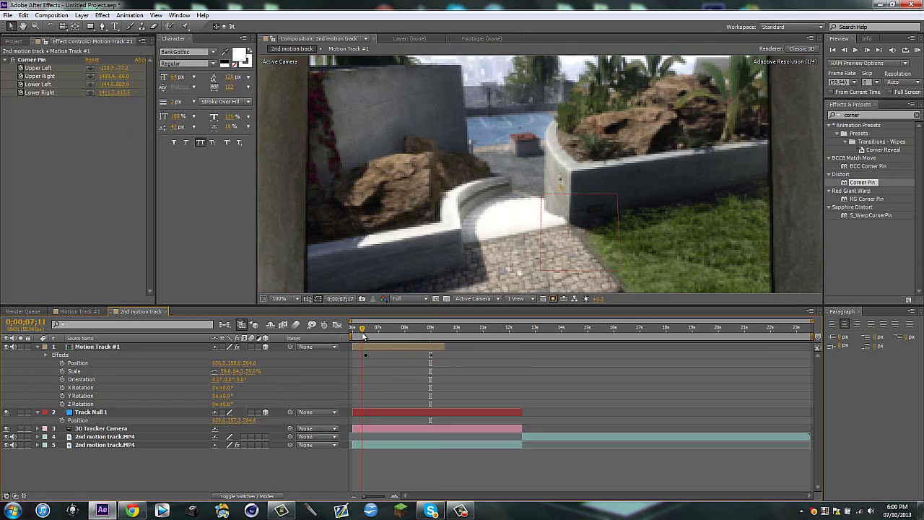
pyautogui.press(',')
pyautogui.moveTo(357, 330); pyautogui.dragTo(352, 330)
pyautogui.click(367, 347)
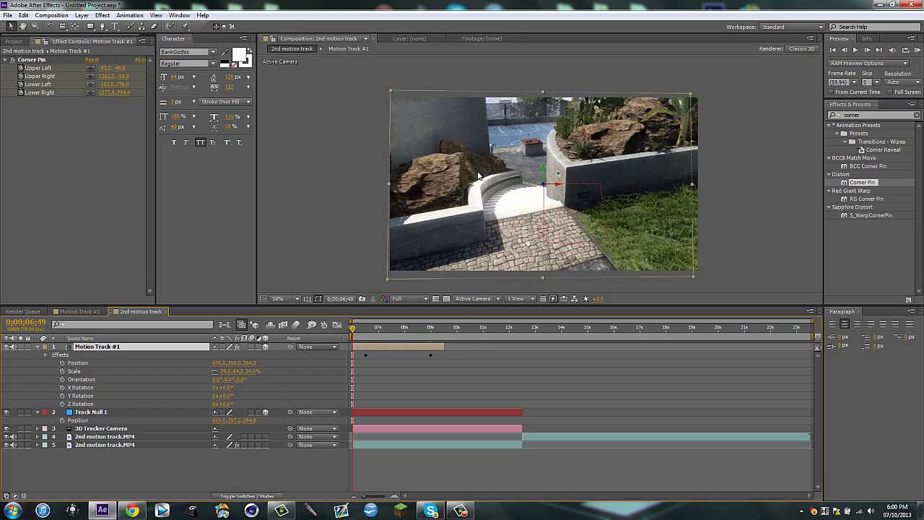
pyautogui.click(305, 466)
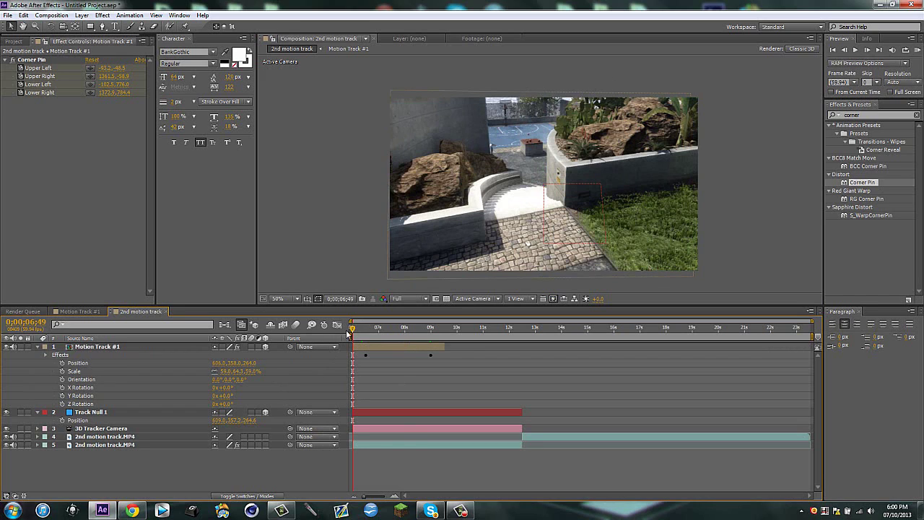
# - Extend the end of the Motion Track #1 layer to 0;00;13;18, level with the end of Track Null 1
pyautogui.moveTo(353, 329); pyautogui.dragTo(504, 347)
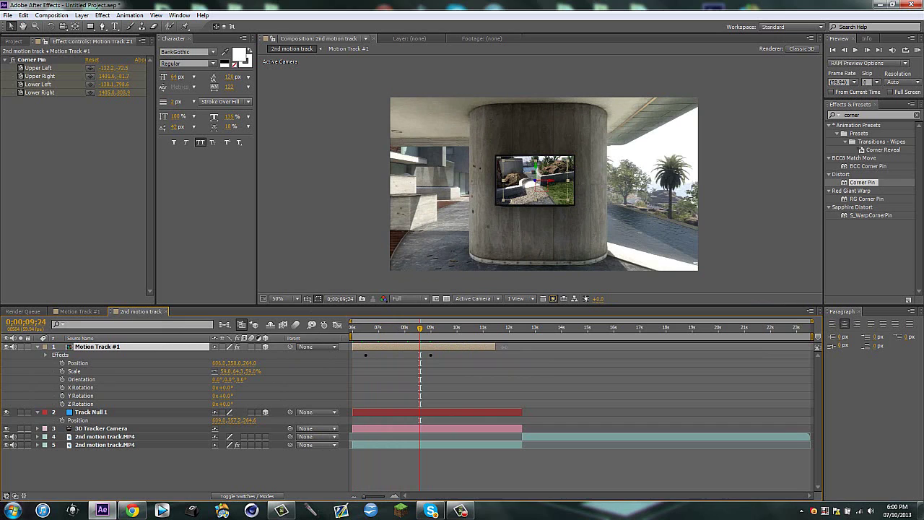
pyautogui.click(511, 428)
pyautogui.press('o')
pyautogui.click(514, 347)
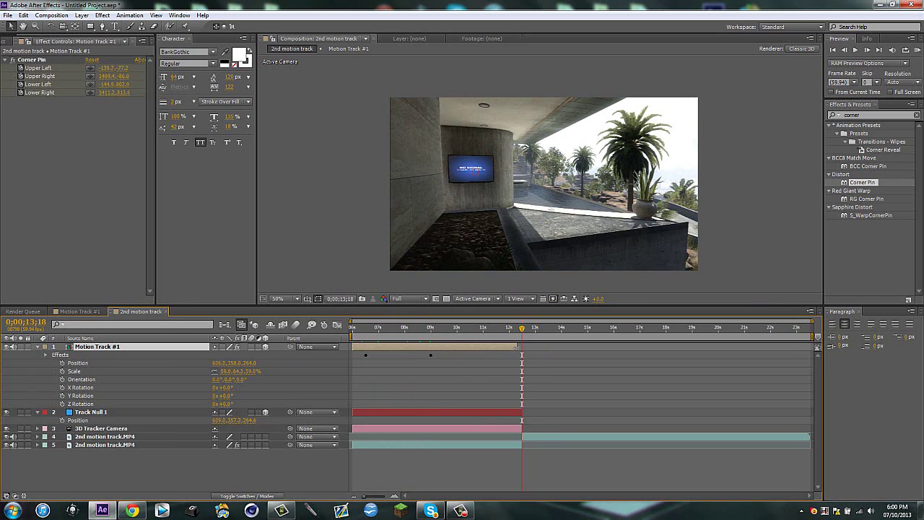
# - Find the Data Glitch effect and apply it to Motion Track #1 at 0;00;10;55, with Glitch Count keyframed at 0
pyautogui.click(485, 332)
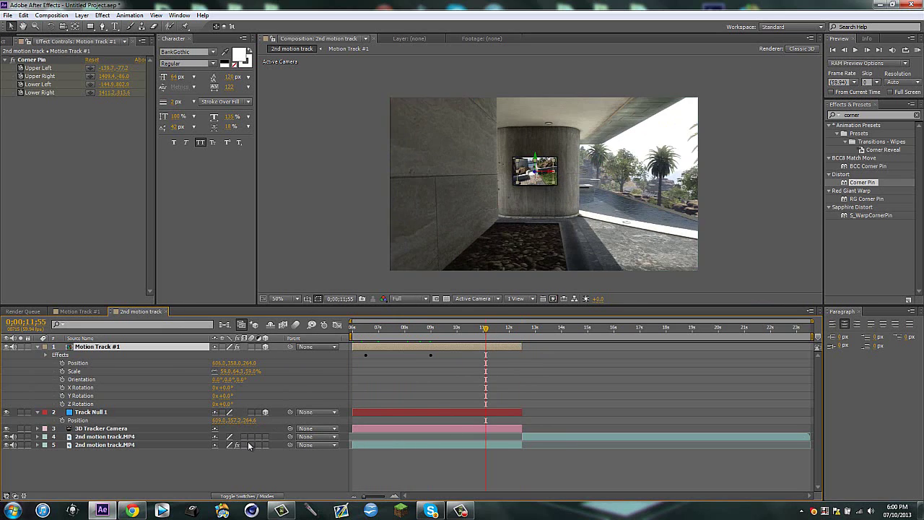
pyautogui.click(489, 433)
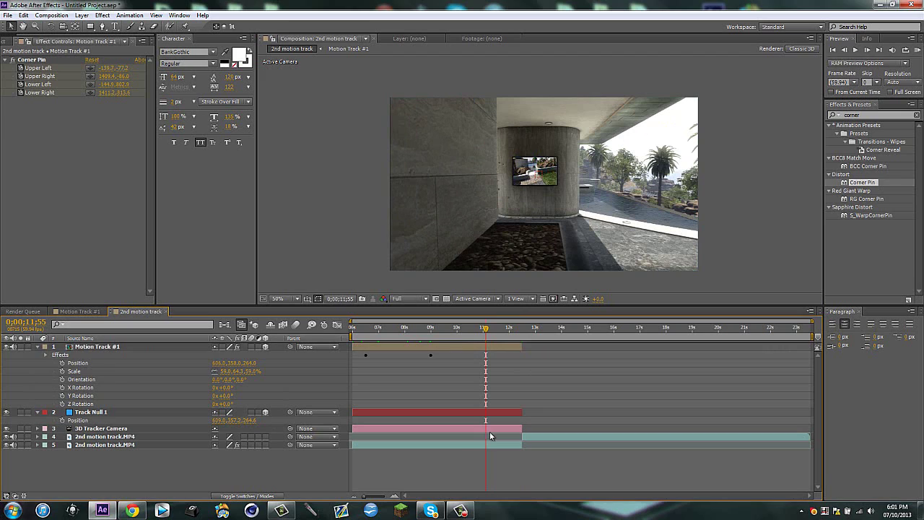
pyautogui.click(459, 331)
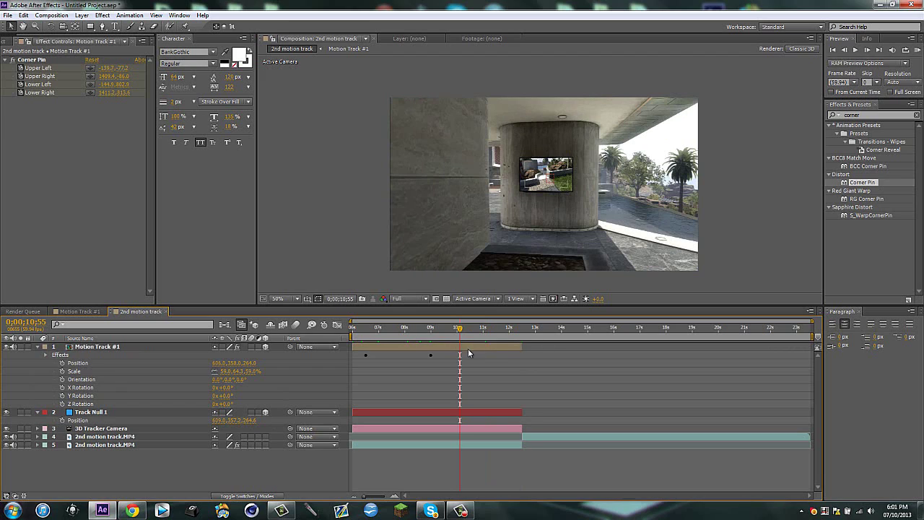
pyautogui.click(471, 349)
pyautogui.moveTo(880, 116); pyautogui.dragTo(665, 119)
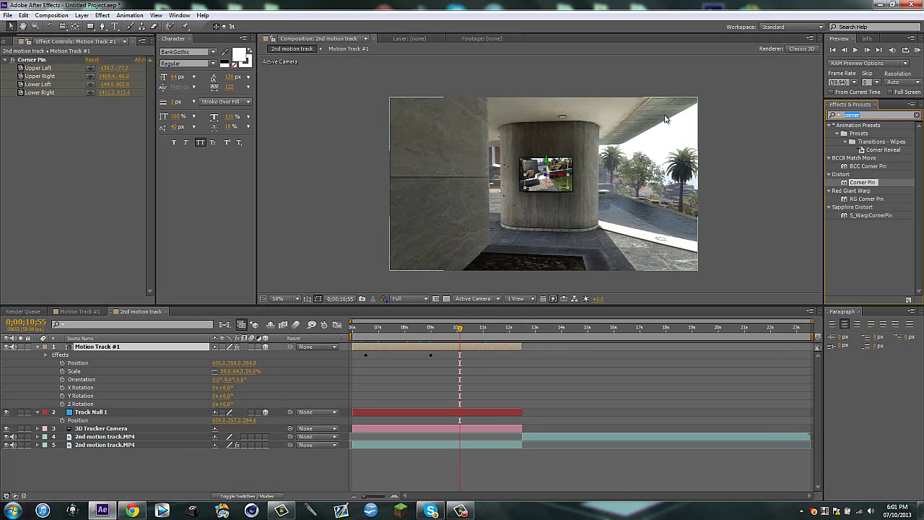
pyautogui.write('data')
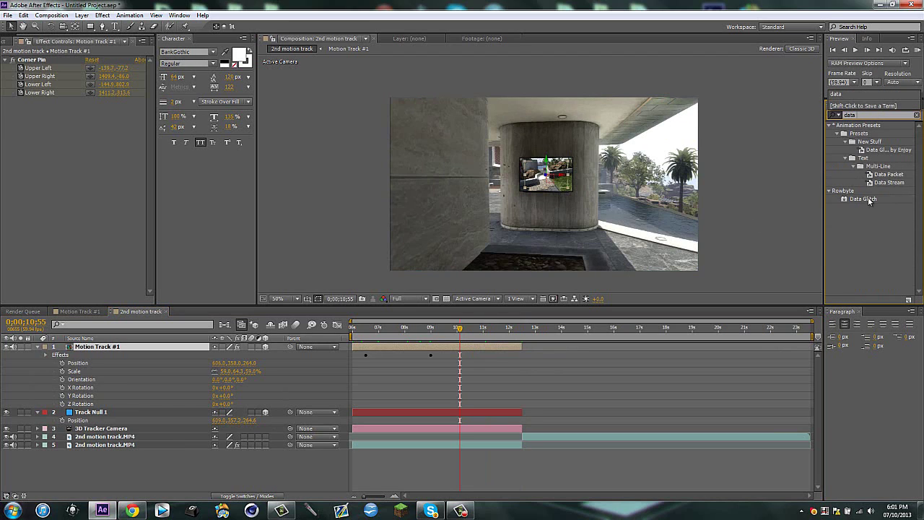
pyautogui.moveTo(868, 199); pyautogui.dragTo(349, 198)
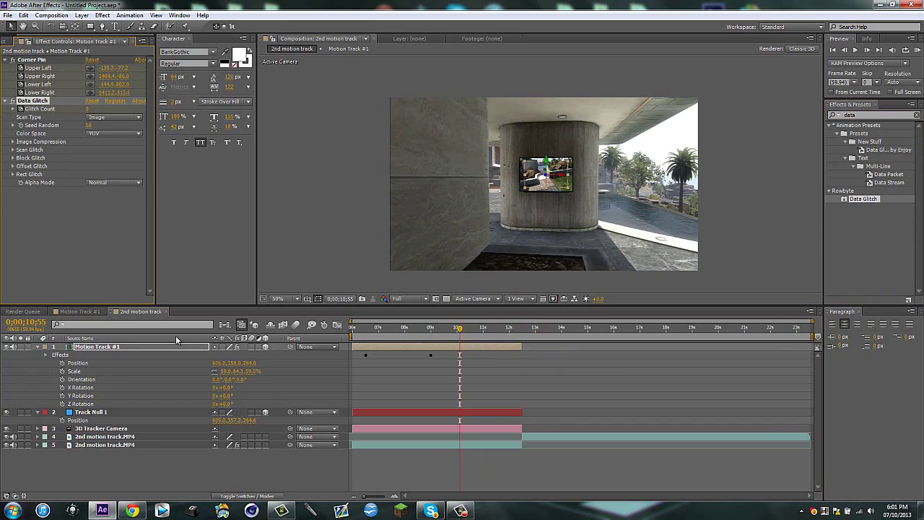
# - Keyframe Motion Track #1's Opacity at 100% at 0;00;10;55, reveal its keyframed properties, and enable keyframing for Data Glitch's Seed Random
pyautogui.hotkey('shift', 't')
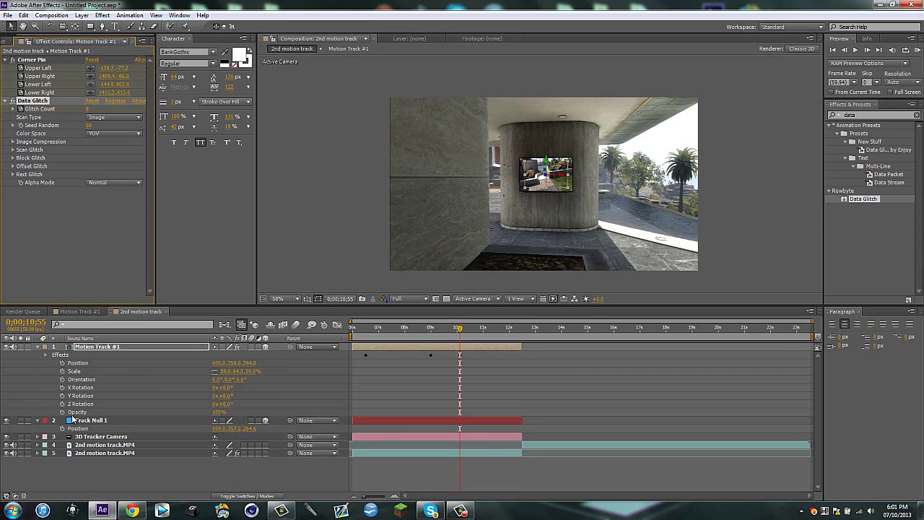
pyautogui.click(63, 412)
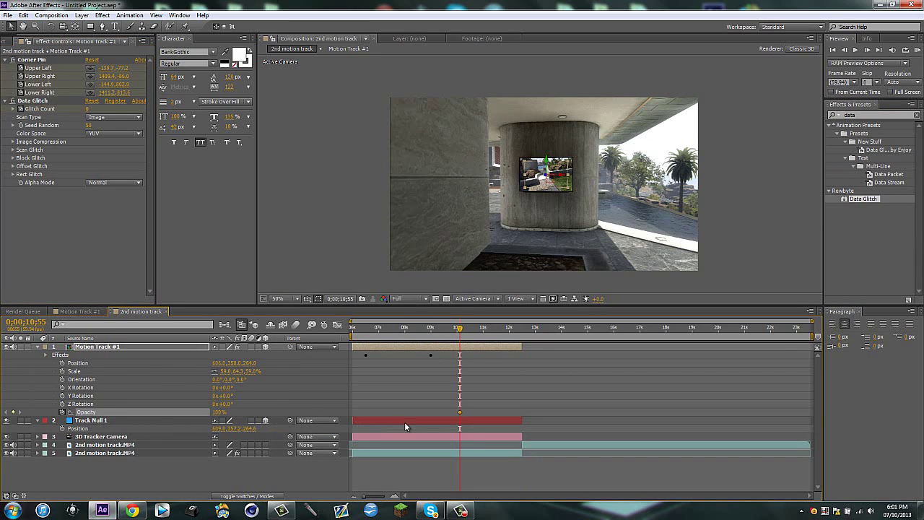
pyautogui.press('u')
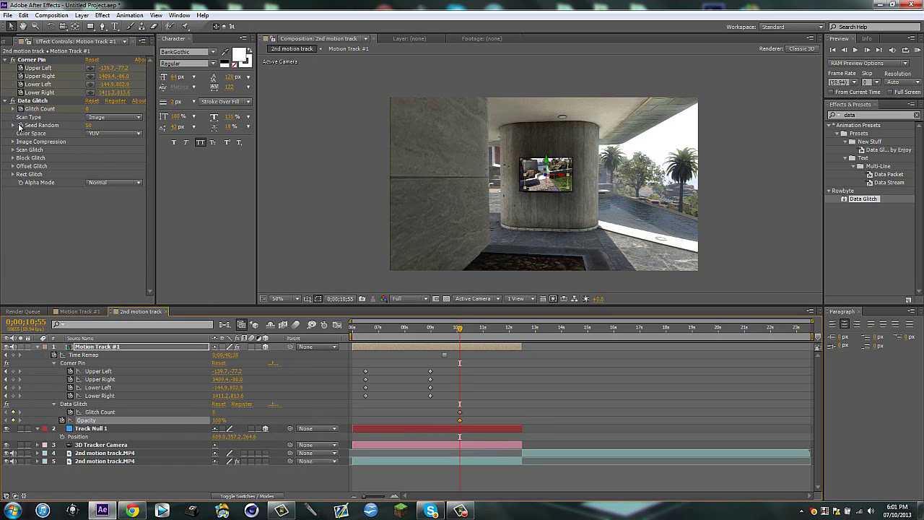
pyautogui.click(33, 101)
# - Go to the layer's end at 0;00;13;18 and examine how the clip fits the TV frame
pyautogui.press('o')
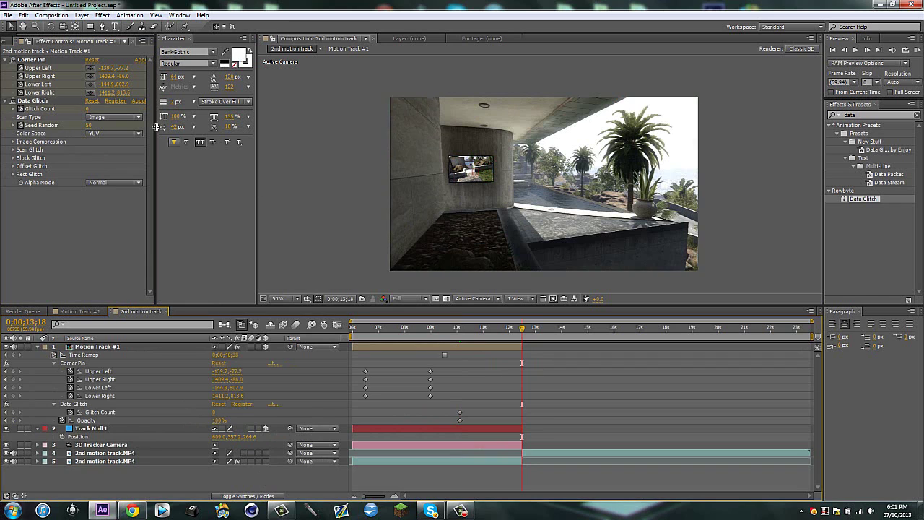
pyautogui.press('/')
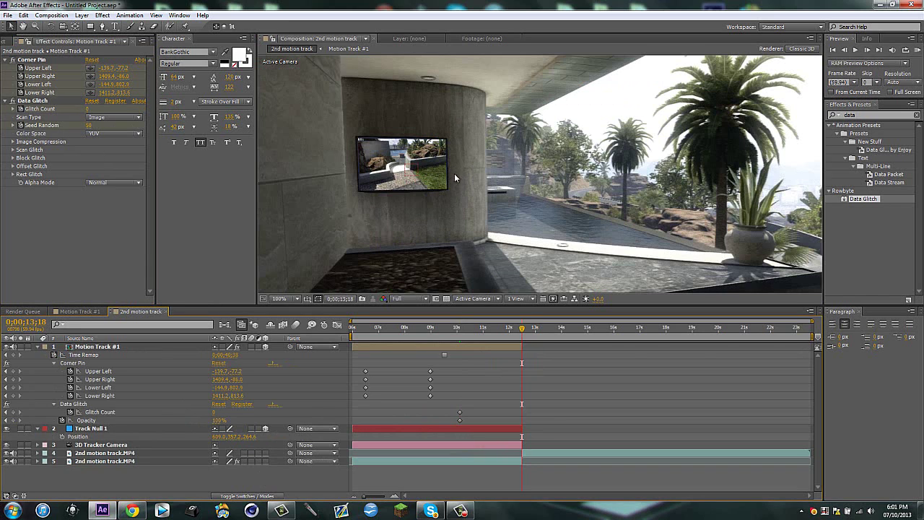
pyautogui.scroll(1, 376, 176)
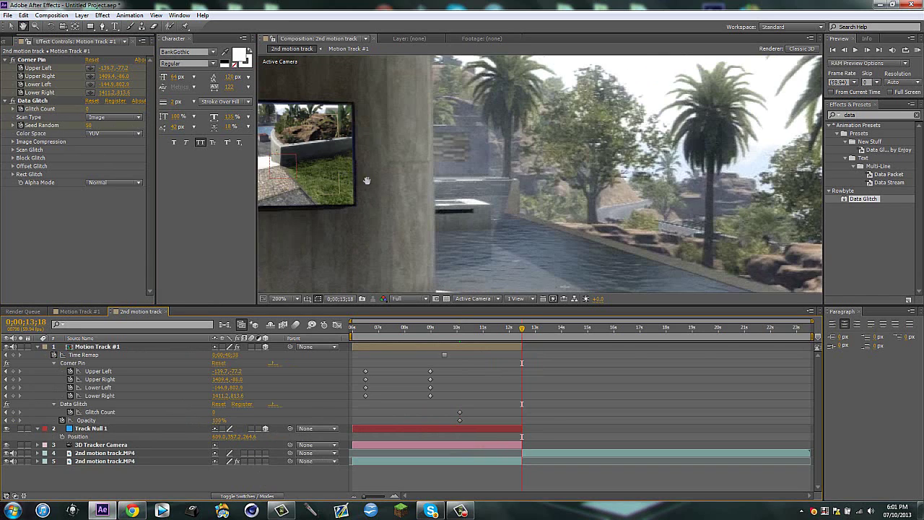
pyautogui.moveTo(344, 175); pyautogui.dragTo(484, 193)
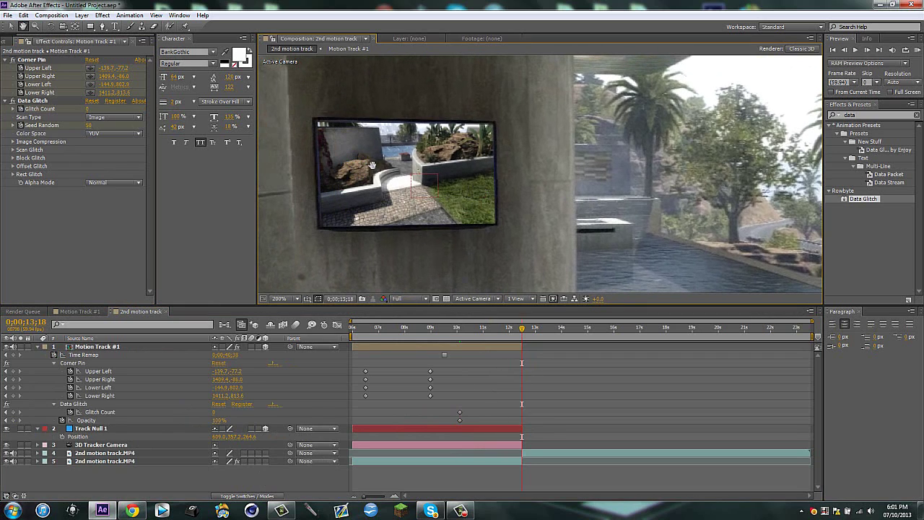
pyautogui.press(',')
pyautogui.press(',')
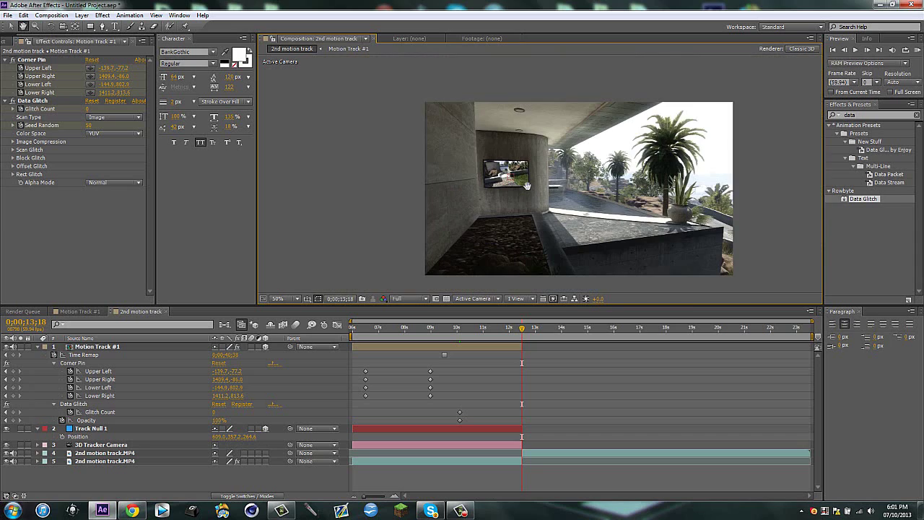
pyautogui.moveTo(501, 215); pyautogui.dragTo(480, 206)
pyautogui.press('v')
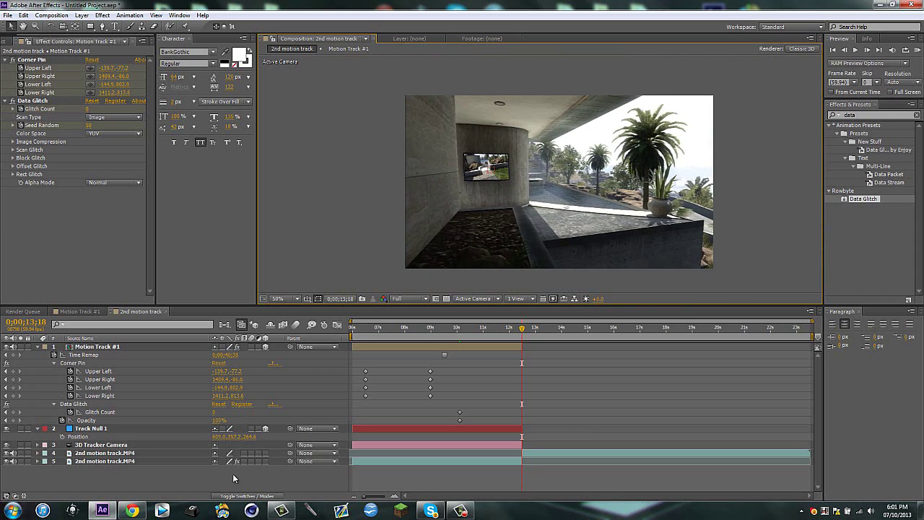
# - Keyframe Data Glitch's Glitch Count on Motion Track #1 at 40 at 0;00;13;18
pyautogui.click(485, 347)
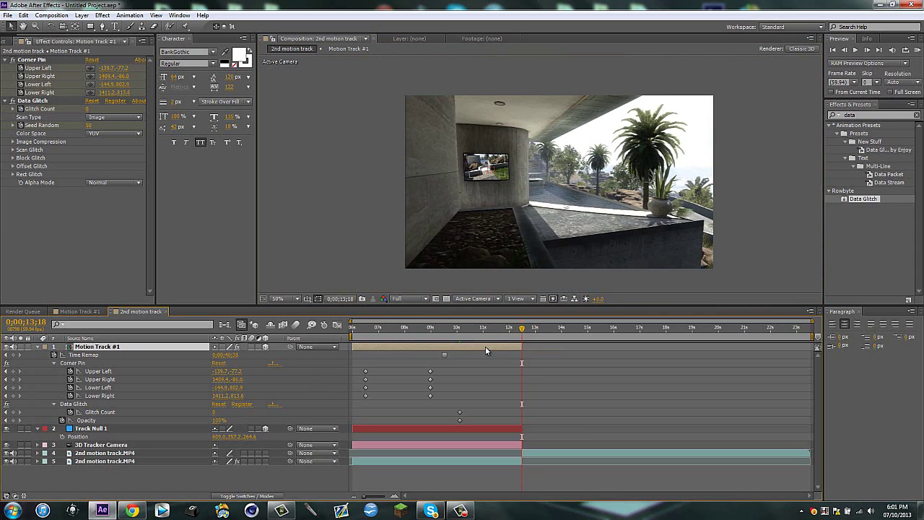
pyautogui.click(87, 109)
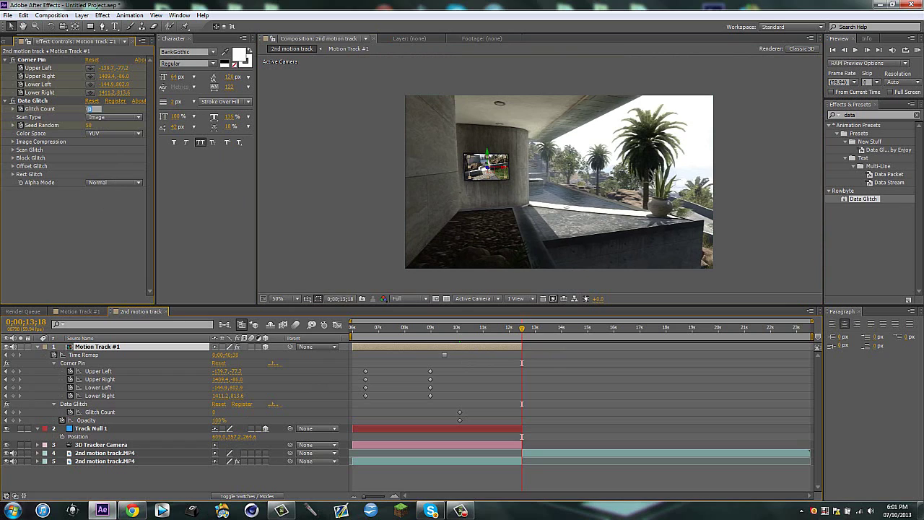
pyautogui.write('40')
pyautogui.press('Return')
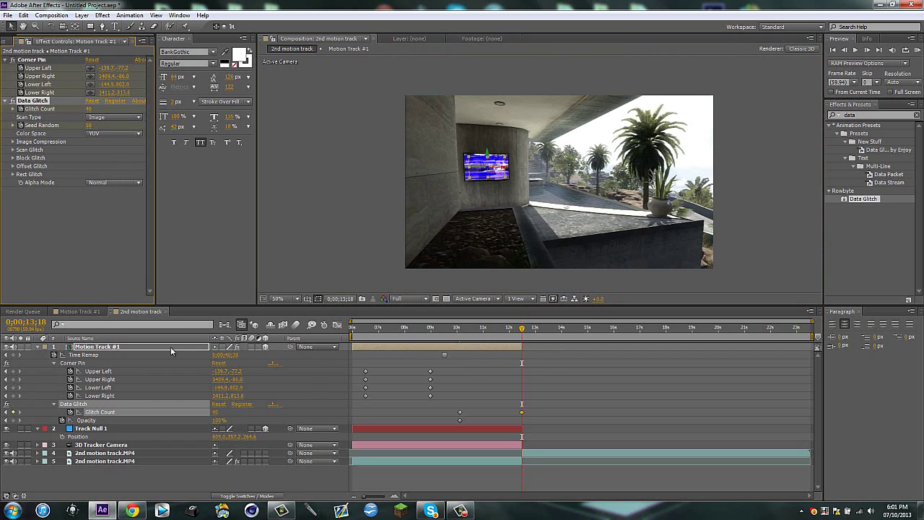
pyautogui.click(268, 474)
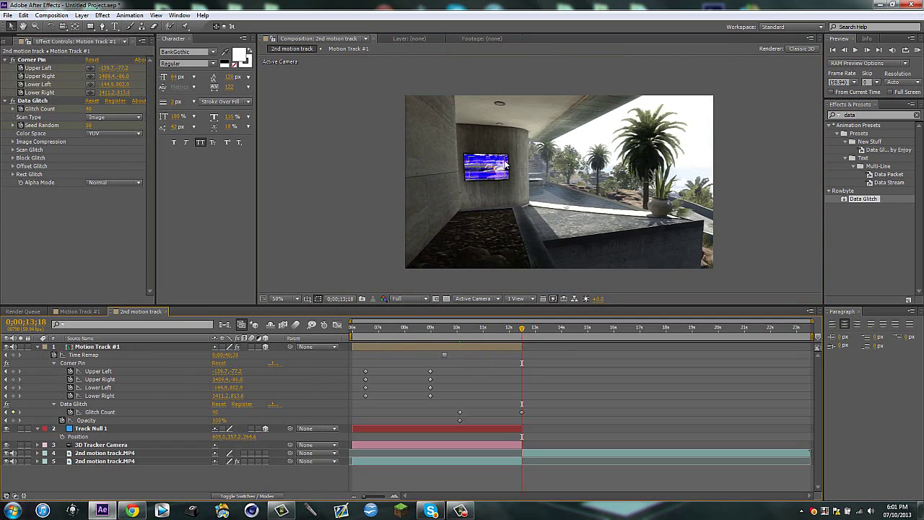
# - Compare the glitch's look at Quarter preview resolution with its look at Full
pyautogui.click(411, 298)
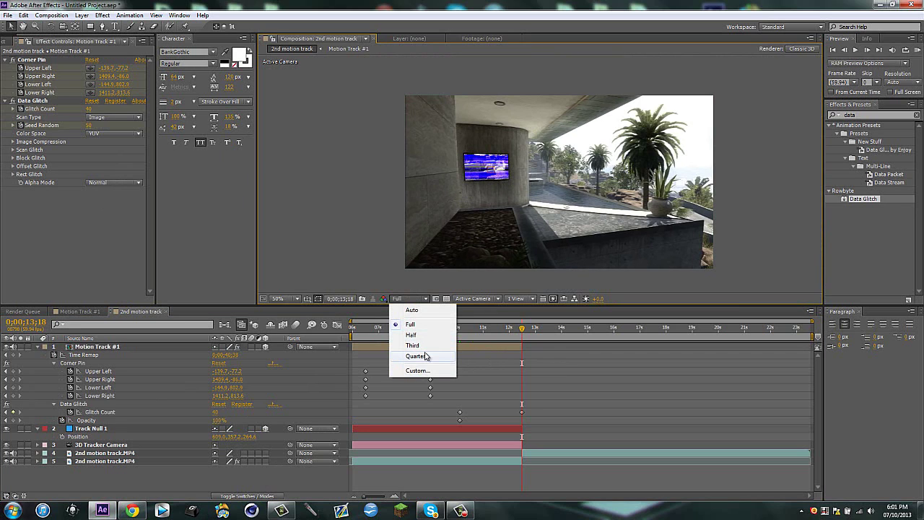
pyautogui.click(423, 357)
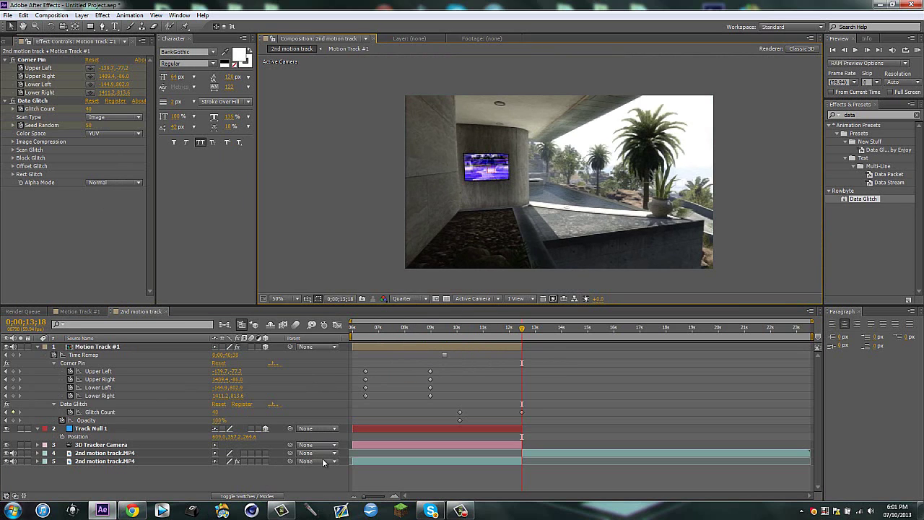
pyautogui.scroll(2, 498, 162)
pyautogui.scroll(-2, 445, 162)
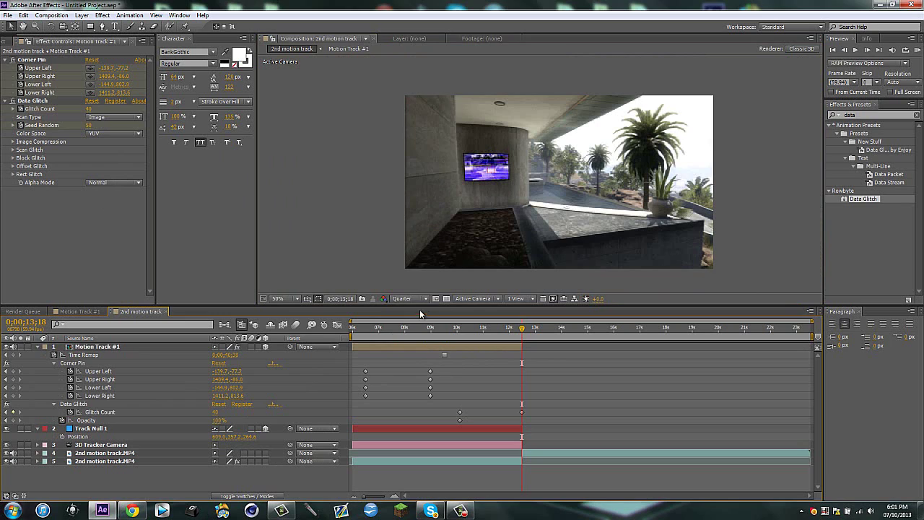
pyautogui.click(411, 299)
pyautogui.click(419, 322)
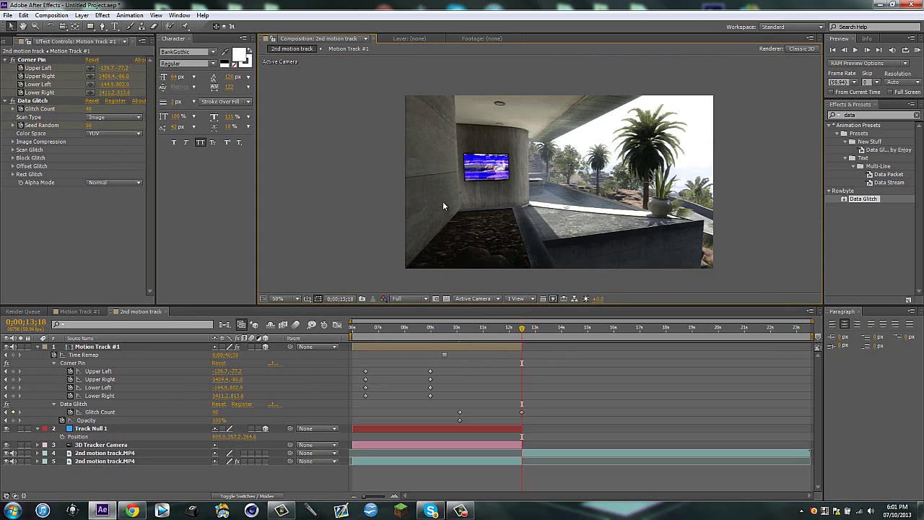
# - Set Data Glitch's Seed Random to 29 at 0;00;13;18
pyautogui.click(89, 125)
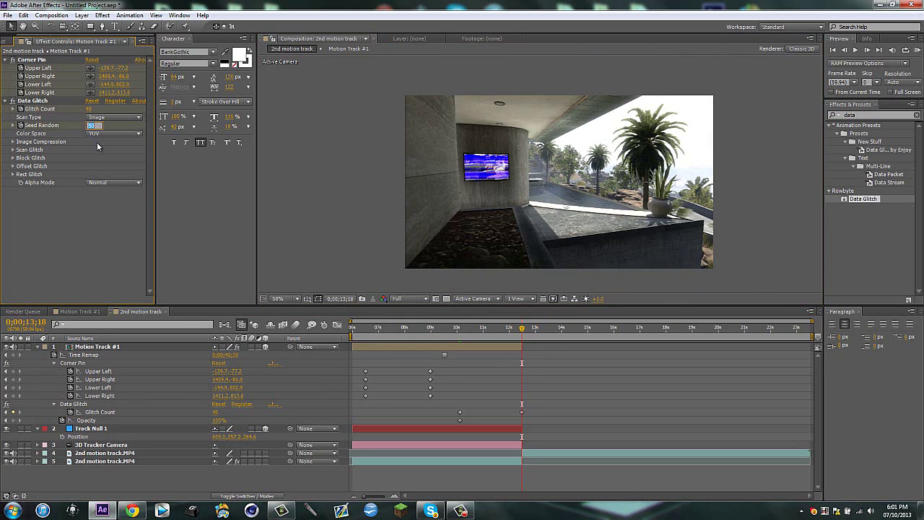
pyautogui.write('29')
pyautogui.press('Return')
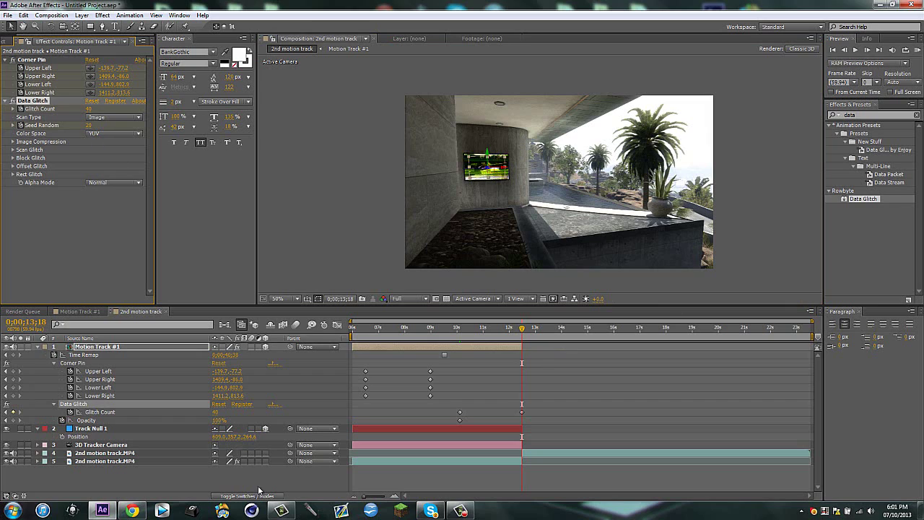
pyautogui.click(228, 485)
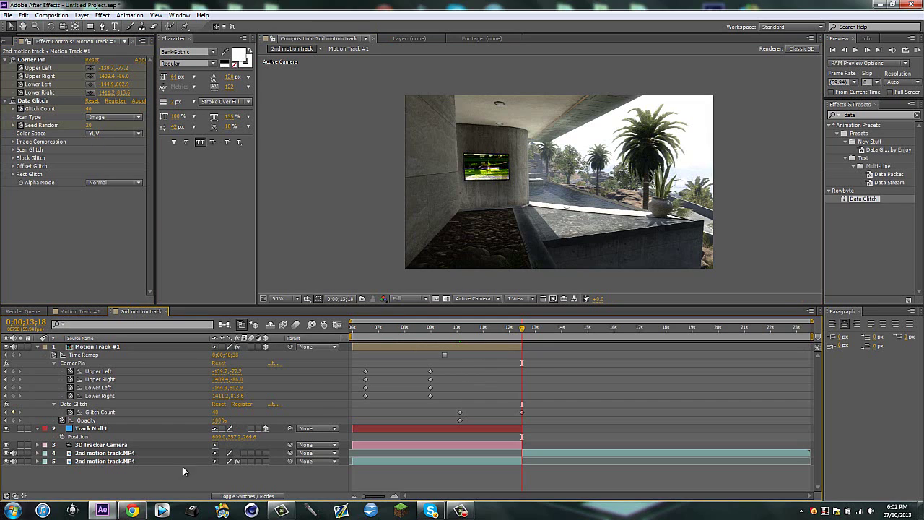
# - Keyframe the Opacity of the Motion Track #1 layer at 0% at 0;00;13;18
pyautogui.click(218, 420)
pyautogui.write('0')
pyautogui.press('Return')
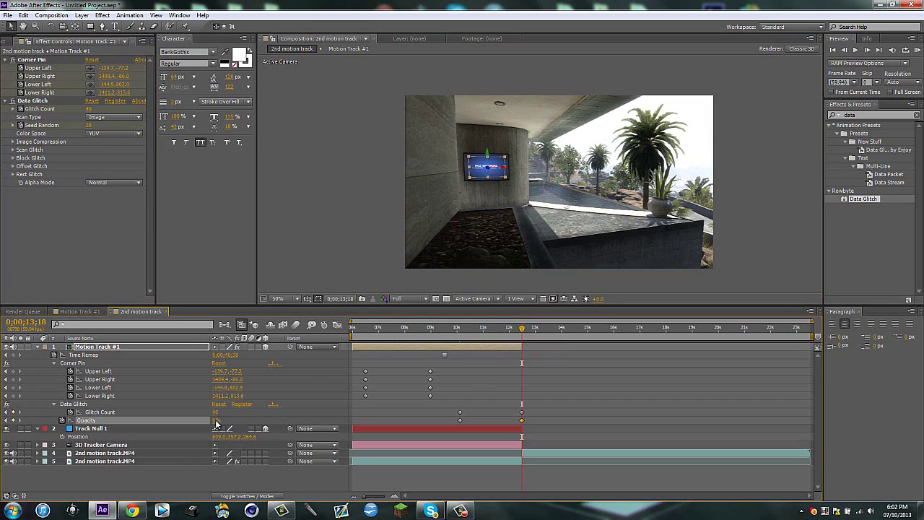
pyautogui.press('u')
# - End the work area at 0;00;14;21, trim the 2nd motion track composition to it and return to its start
pyautogui.moveTo(402, 329); pyautogui.dragTo(398, 329)
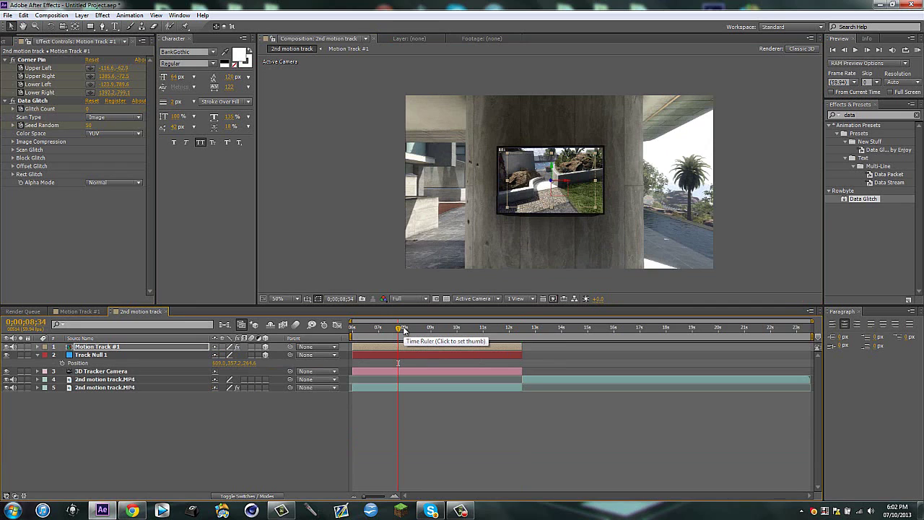
pyautogui.moveTo(401, 328); pyautogui.dragTo(549, 331)
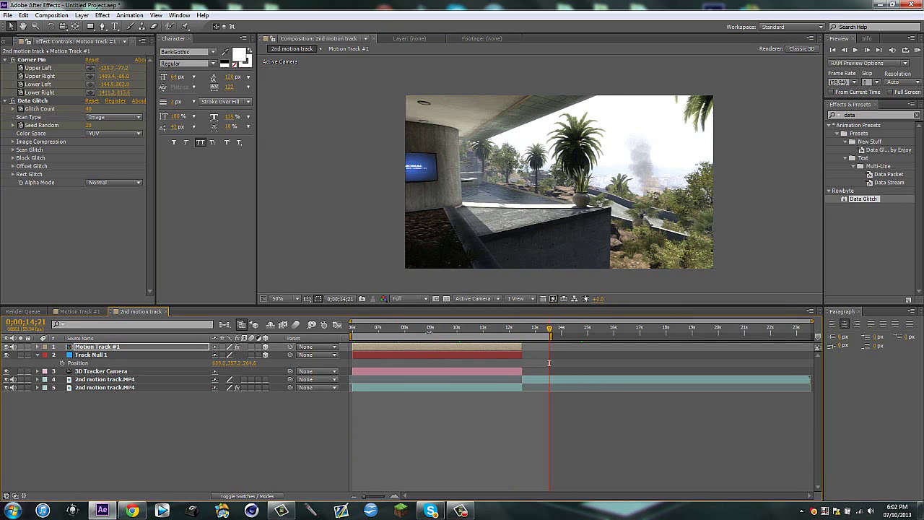
pyautogui.rightClick(426, 333)
pyautogui.click(470, 361)
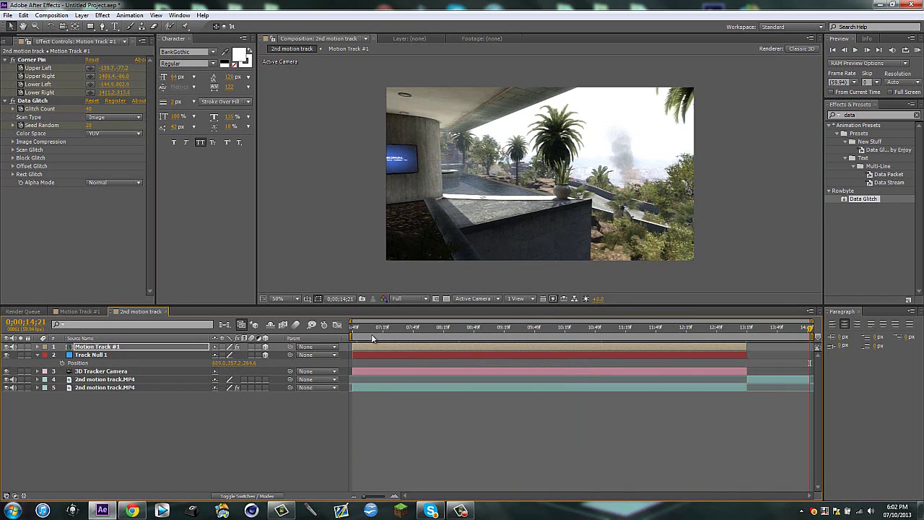
pyautogui.moveTo(366, 331); pyautogui.dragTo(325, 336)
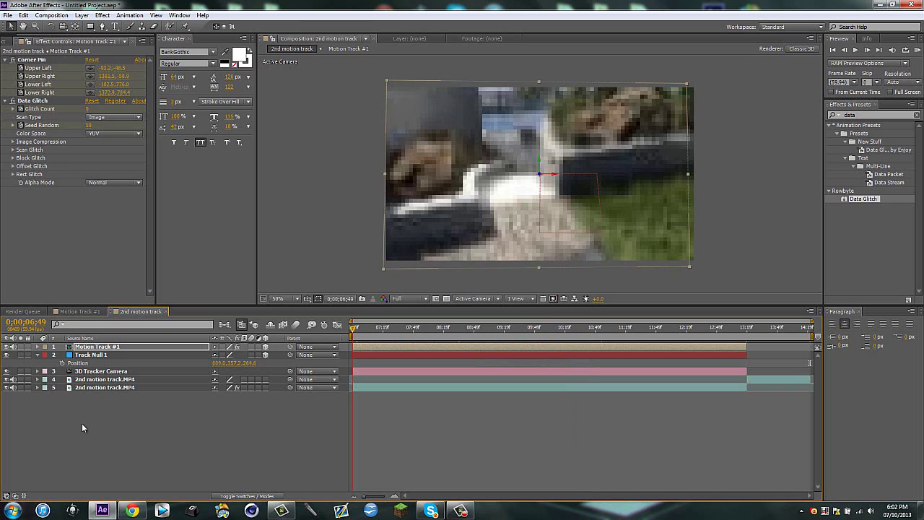
# - Create a new composition named Cin Total
pyautogui.click(3, 42)
pyautogui.click(31, 226)
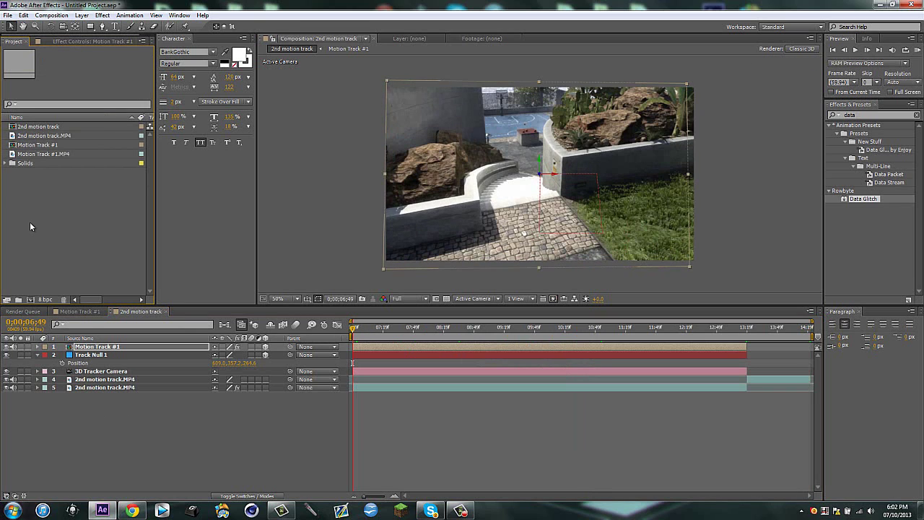
pyautogui.hotkey('ctrl', 'n')
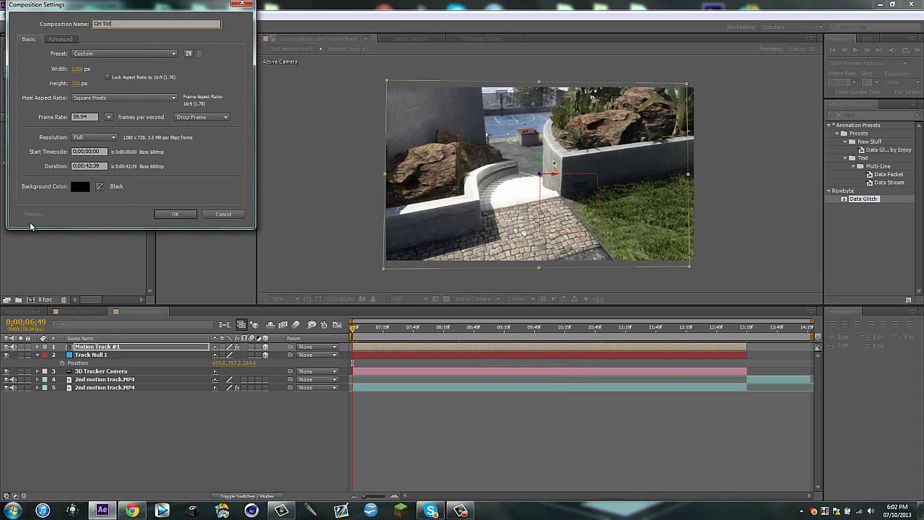
pyautogui.press('Return')
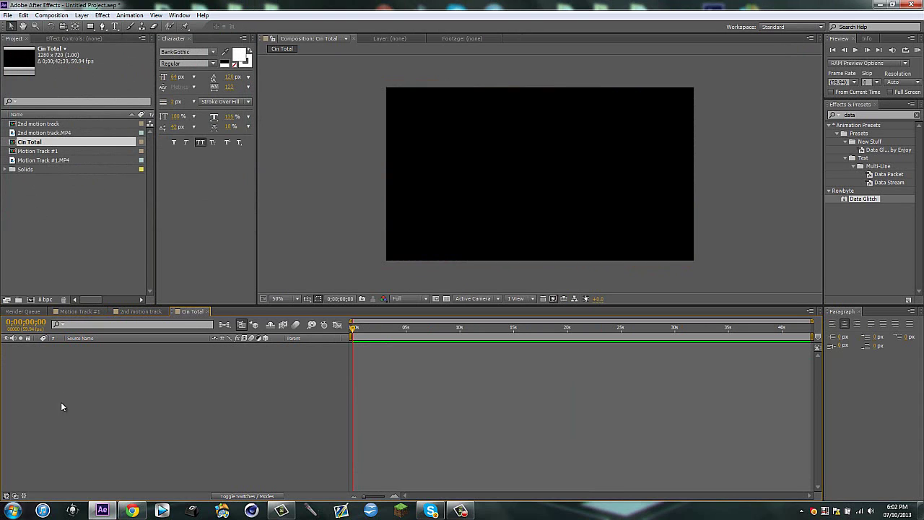
# - Add the Motion Track #1 and 2nd motion track compositions to Cin Total, with the second starting where the first ends at 0;00;03;31
pyautogui.moveTo(40, 151); pyautogui.dragTo(101, 361)
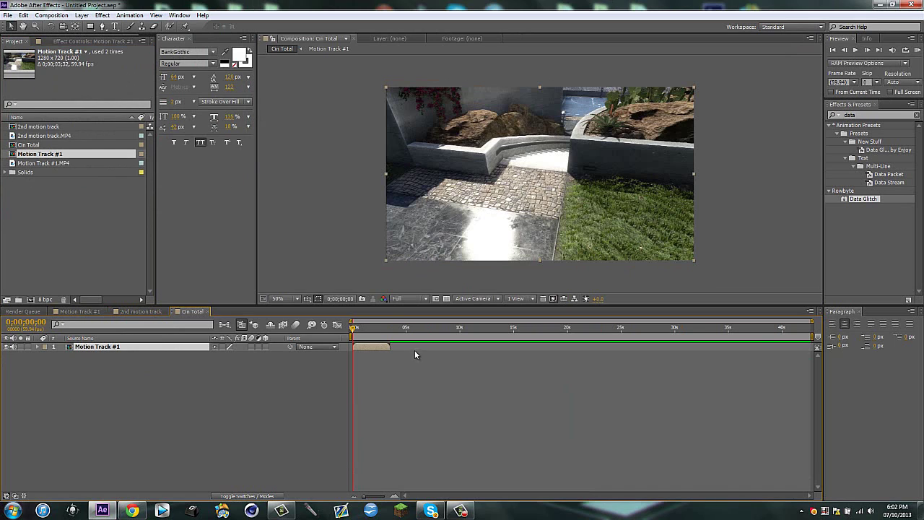
pyautogui.press('o')
pyautogui.moveTo(30, 128); pyautogui.dragTo(173, 359)
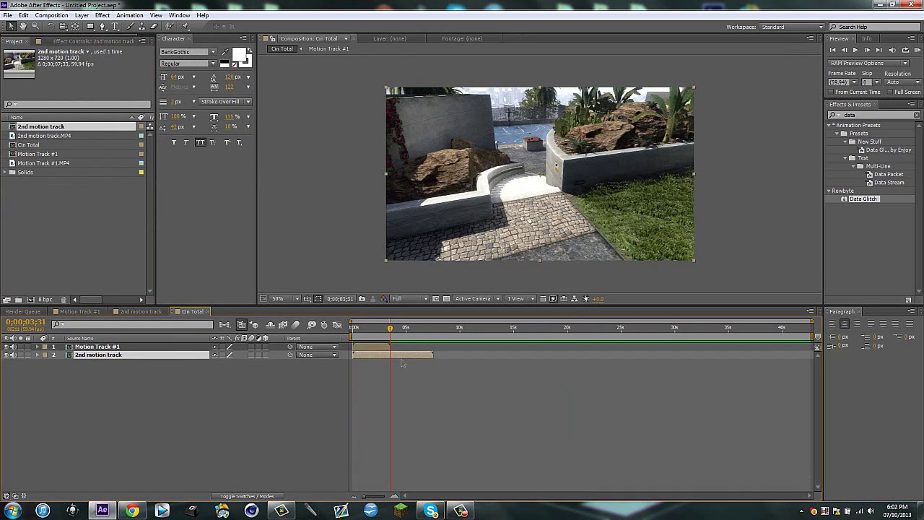
pyautogui.moveTo(362, 355); pyautogui.dragTo(399, 356)
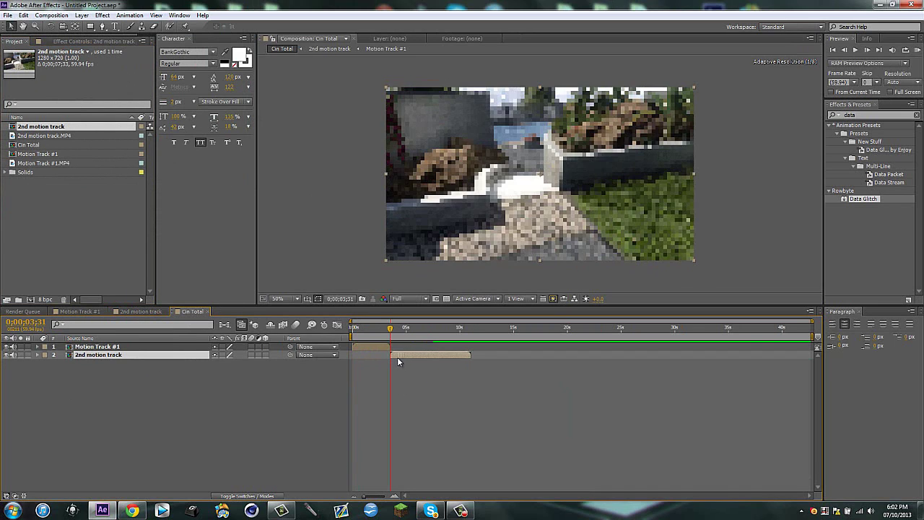
# - Examine frame by frame the cut between Motion Track #1 and 2nd motion track around 0;00;03;31
pyautogui.moveTo(814, 322); pyautogui.dragTo(522, 322)
pyautogui.moveTo(455, 330); pyautogui.dragTo(455, 331)
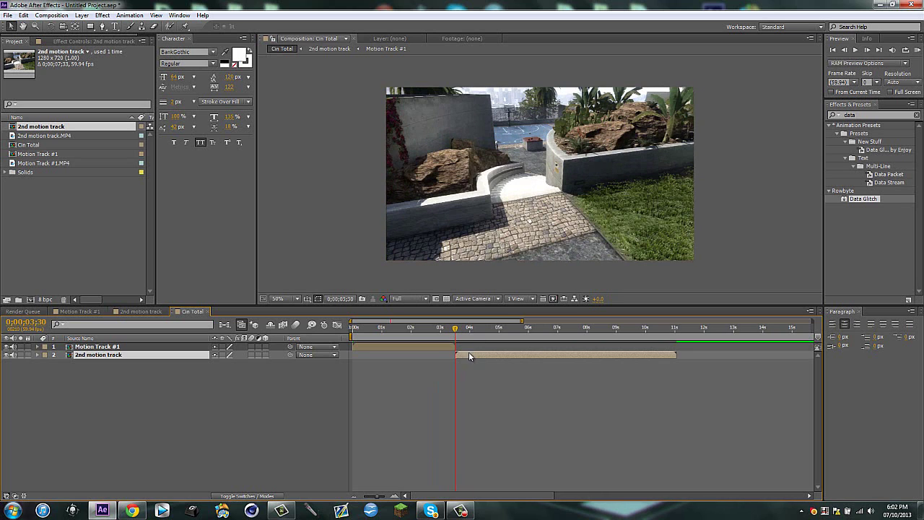
pyautogui.press('pagedown')
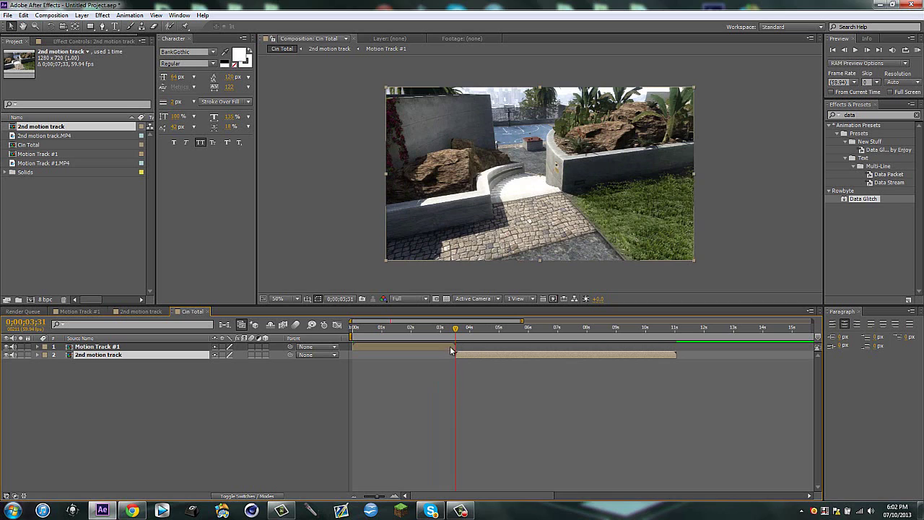
pyautogui.moveTo(456, 330); pyautogui.dragTo(447, 331)
pyautogui.press('i')
pyautogui.press('pageup')
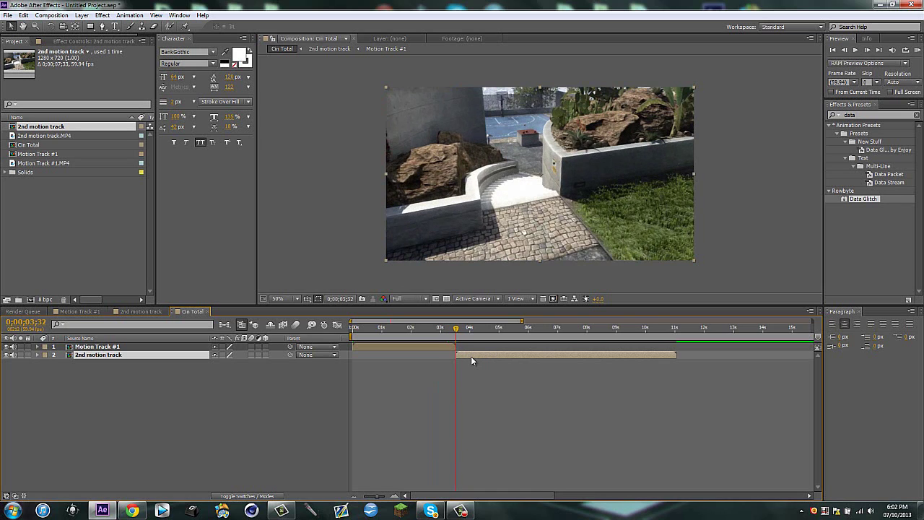
# - Add an adjustment layer starting at 0;00;03;31 and apply the Twitch small preset to it
pyautogui.press('pagedown')
pyautogui.hotkey('ctrl', 'alt', 'y')
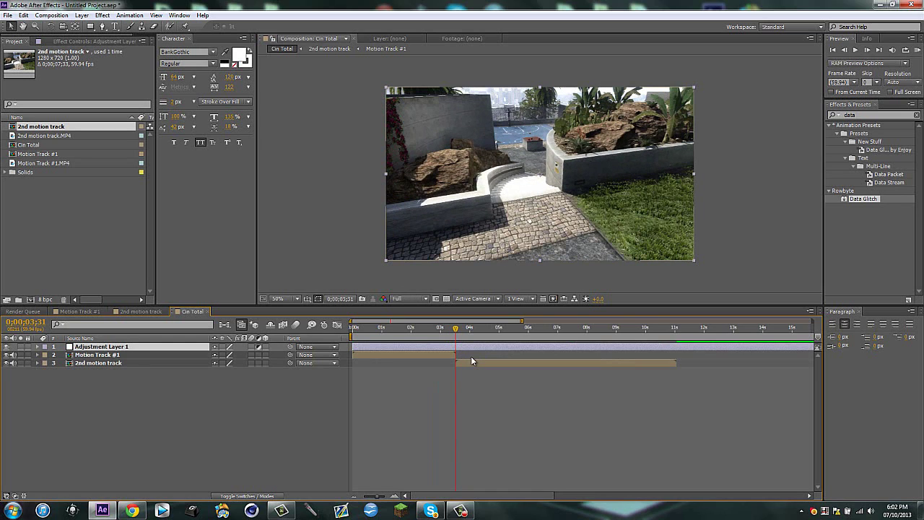
pyautogui.click(852, 114)
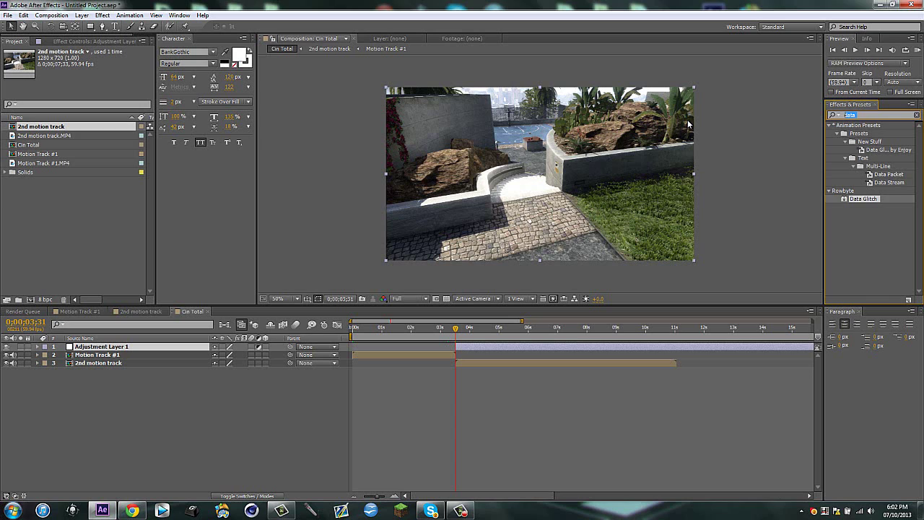
pyautogui.write('twitch')
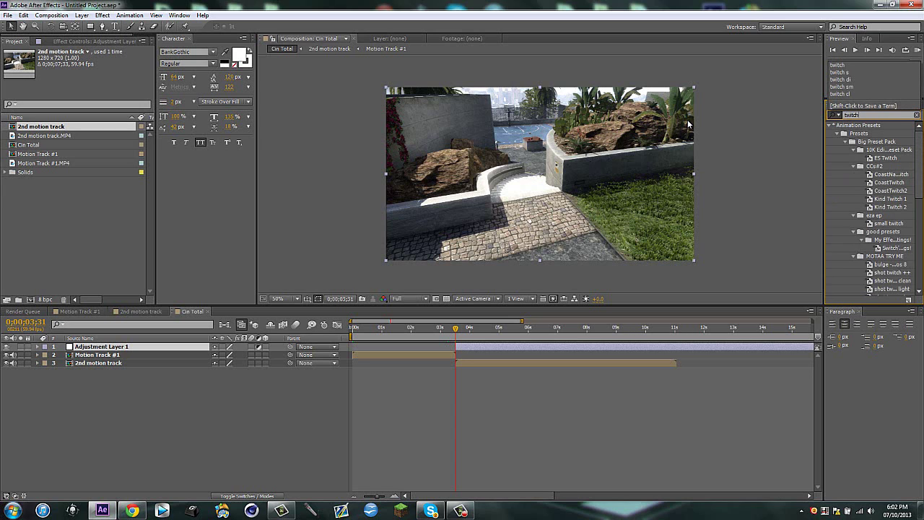
pyautogui.scroll(-15, 898, 243)
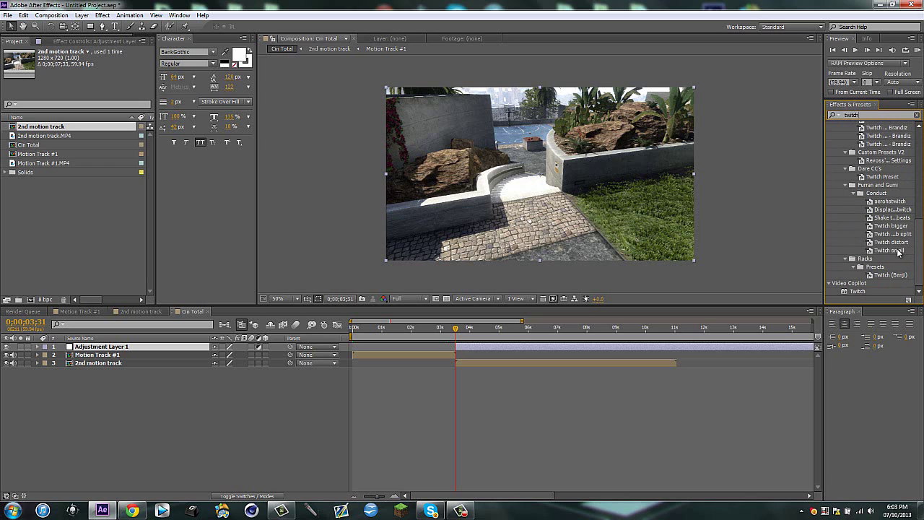
pyautogui.moveTo(899, 252); pyautogui.dragTo(549, 346)
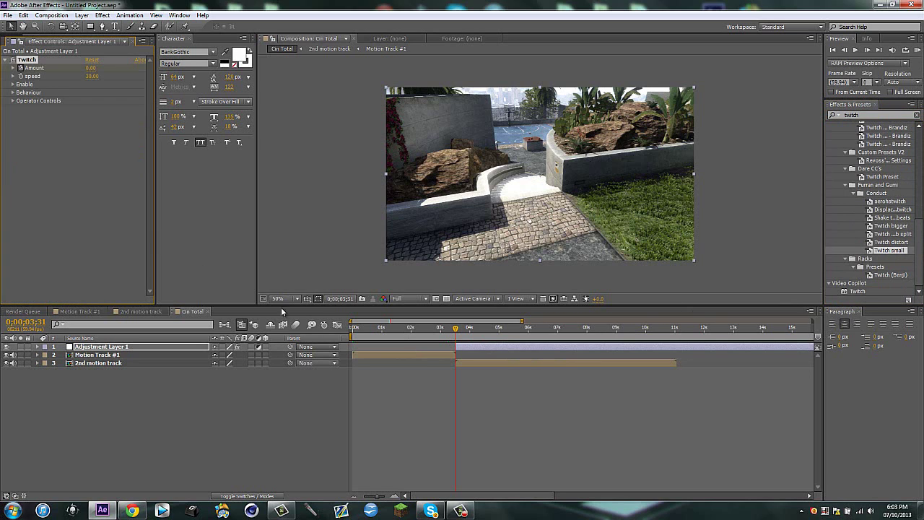
# - Apply the Transform effect to the adjustment layer and keyframe its Scale at 108 at 0;00;03;31
pyautogui.click(854, 115)
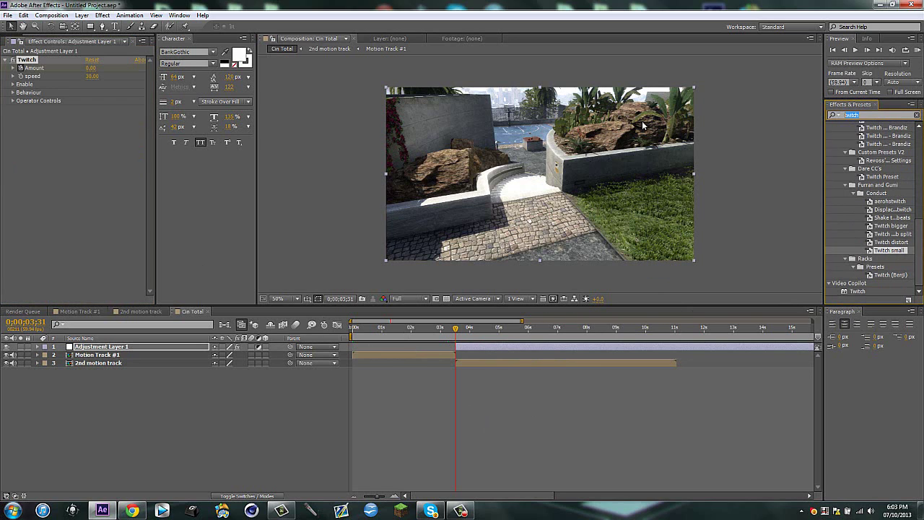
pyautogui.write('transform')
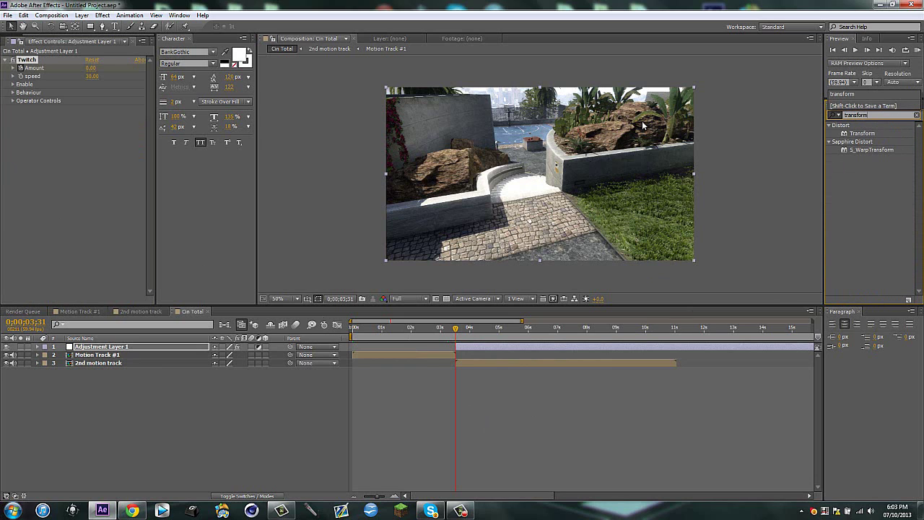
pyautogui.moveTo(859, 134); pyautogui.dragTo(565, 348)
pyautogui.click(86, 142)
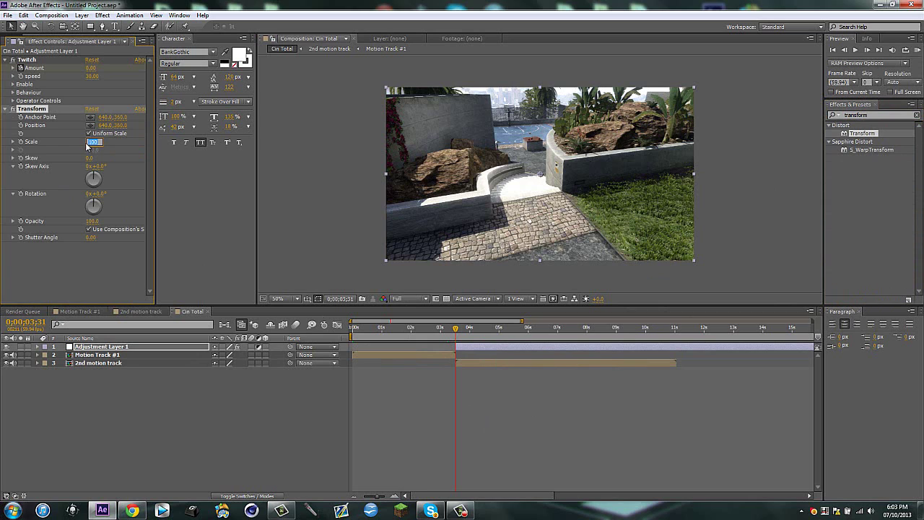
pyautogui.write('108')
pyautogui.press('Return')
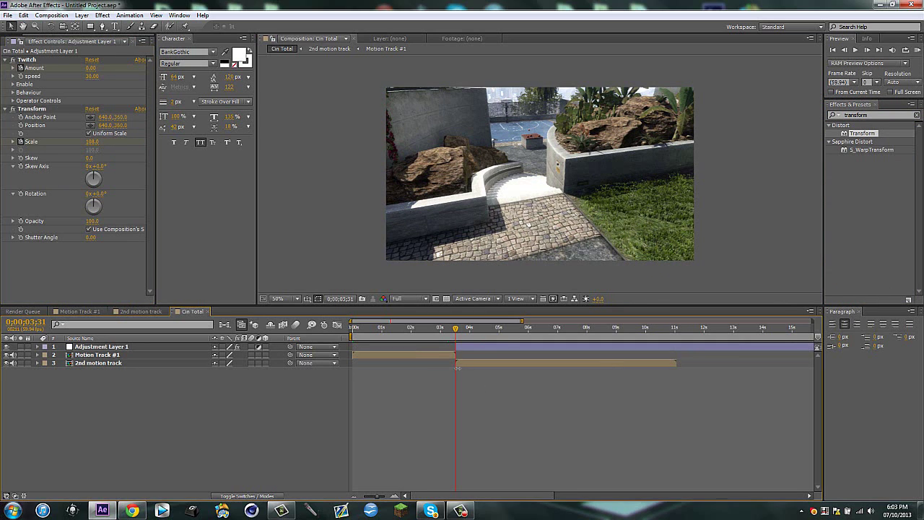
# - Keyframe the Transform effect's Scale at 100 on the last Twitch keyframe at 0;00;04;07 and trim the adjustment layer's end there
pyautogui.press('u')
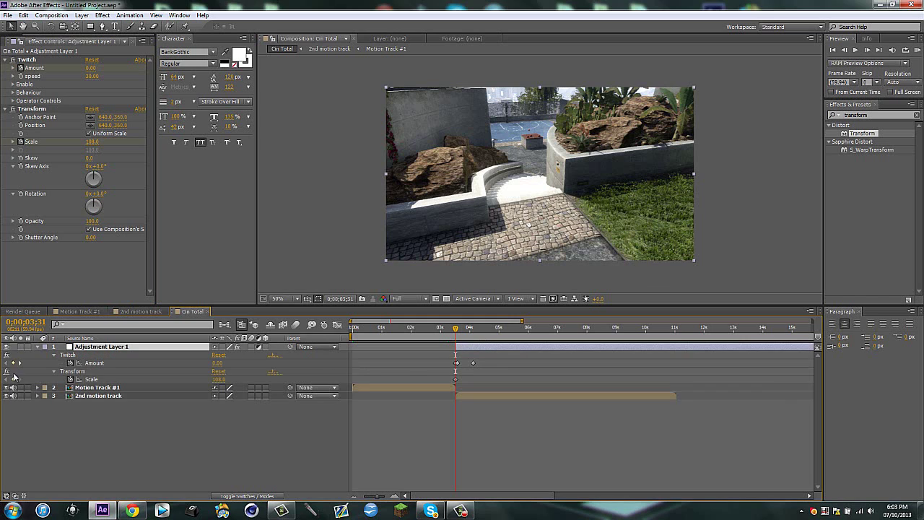
pyautogui.click(20, 363)
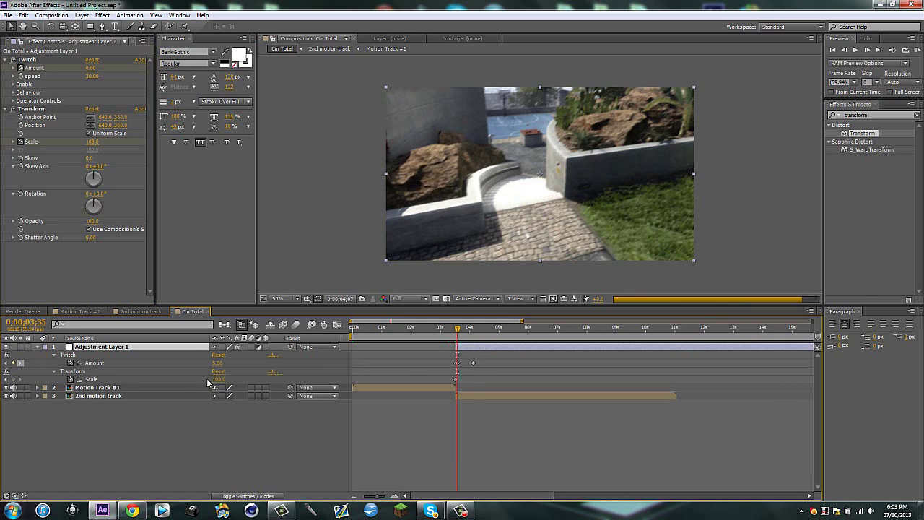
pyautogui.write('100')
pyautogui.press('Return')
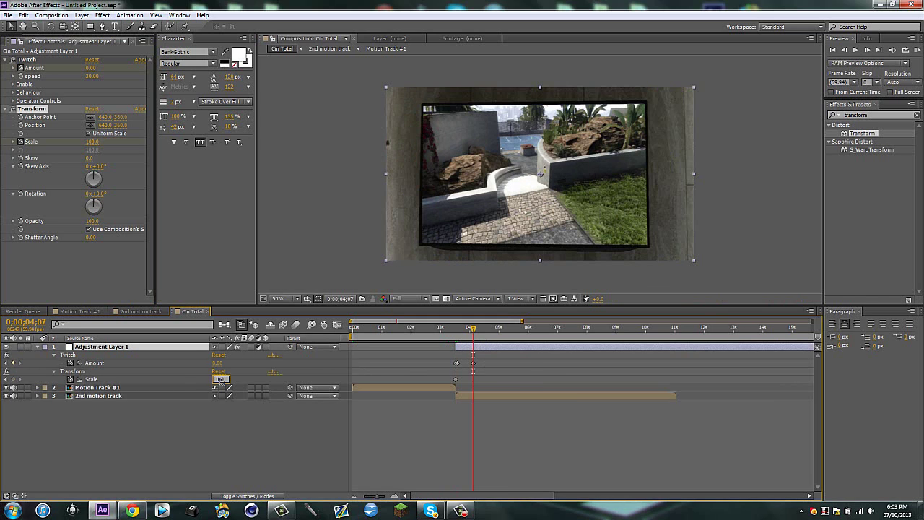
pyautogui.press('u')
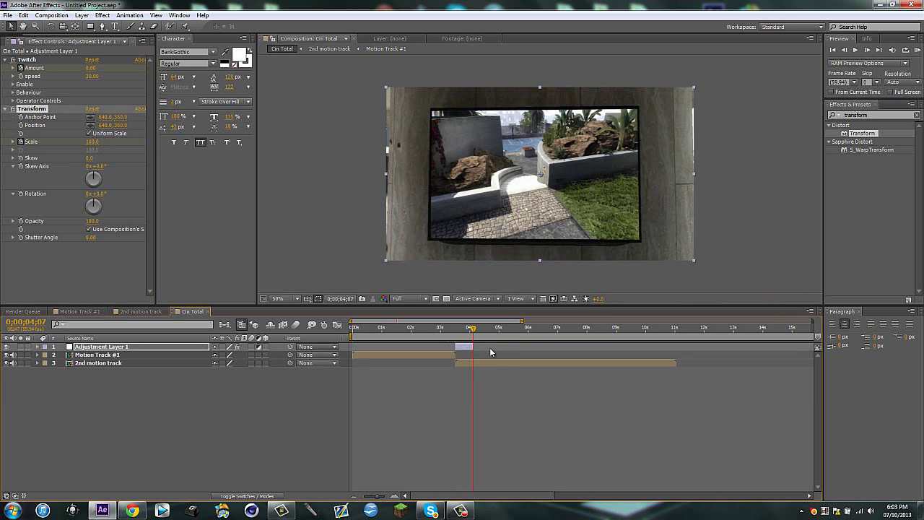
# - Run a RAM preview of the transition at Half resolution, starting shortly before the cut
pyautogui.moveTo(473, 329); pyautogui.dragTo(433, 331)
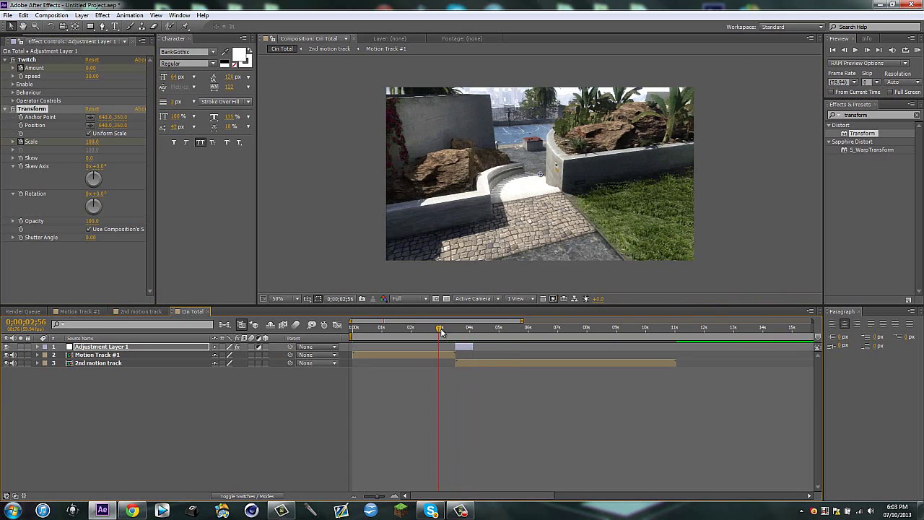
pyautogui.click(409, 299)
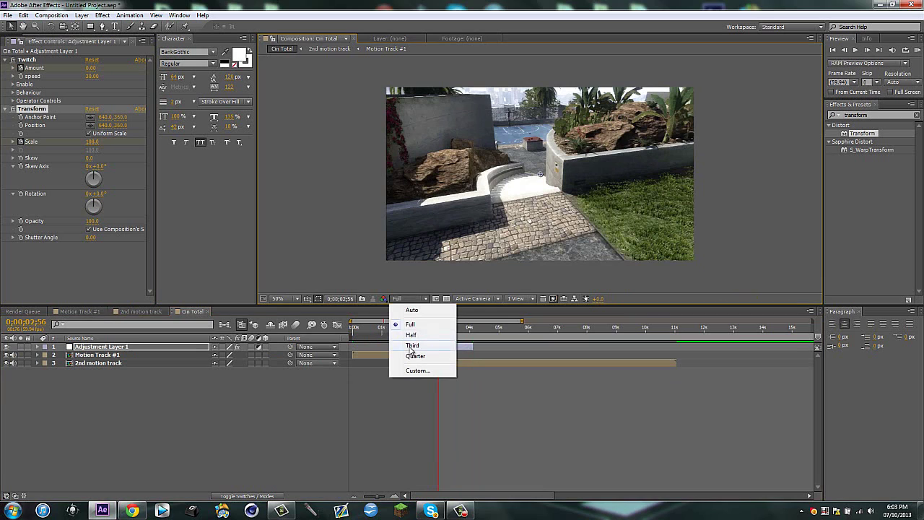
pyautogui.click(412, 334)
pyautogui.click(916, 49)
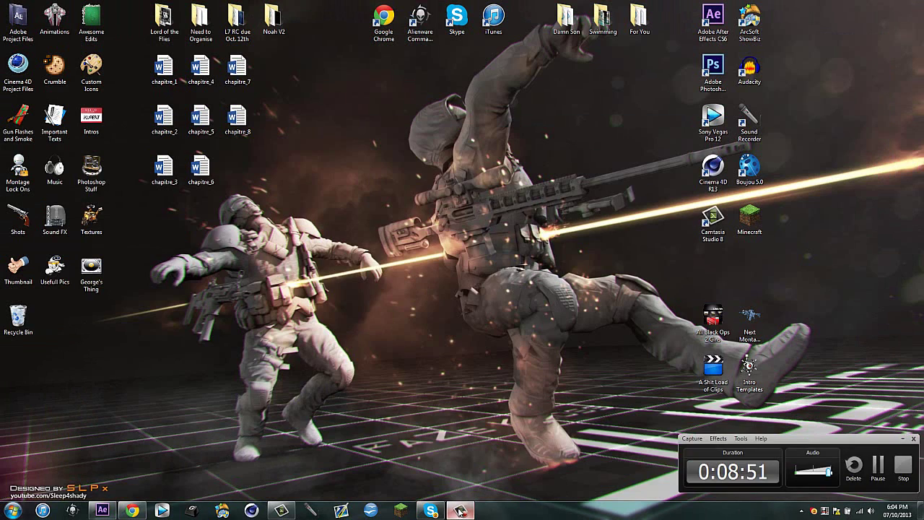
# - Switch to Chrome, view the Gyazo image of the sample Q&A comments, close its tab and minimize the browser
pyautogui.click(132, 511)
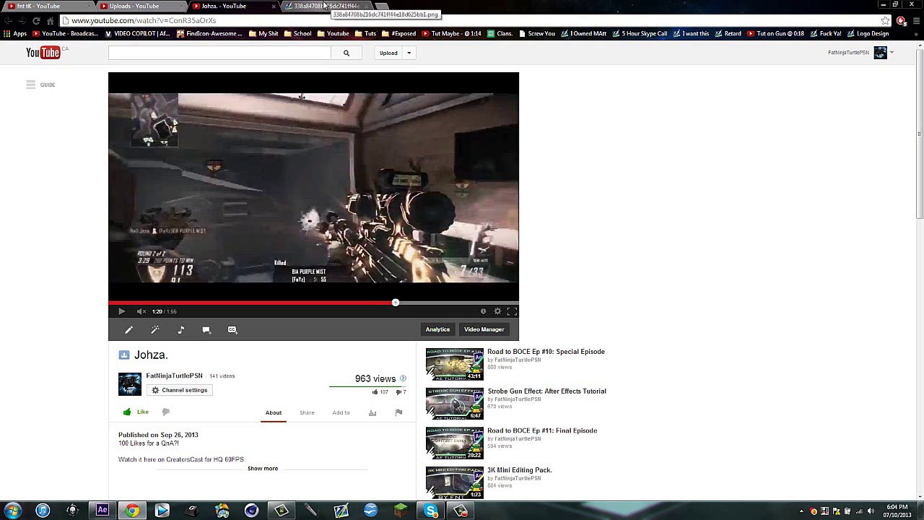
pyautogui.click(324, 6)
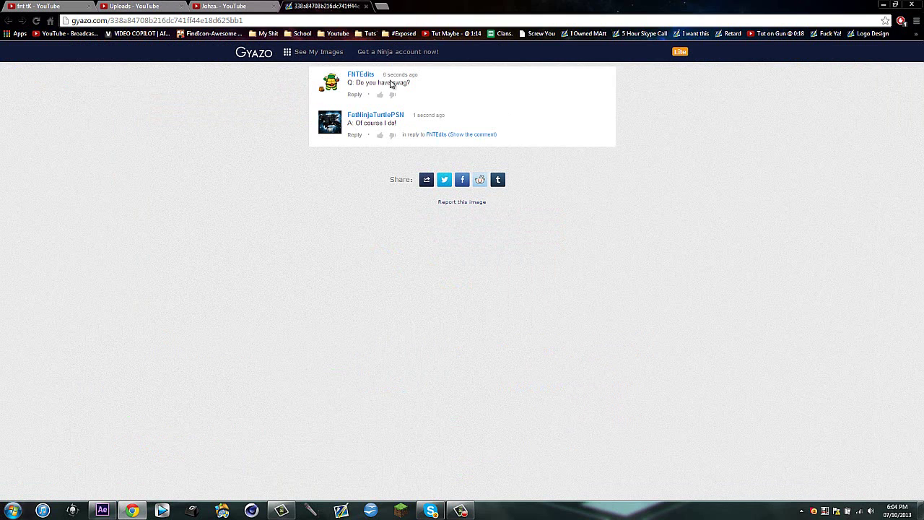
pyautogui.click(366, 6)
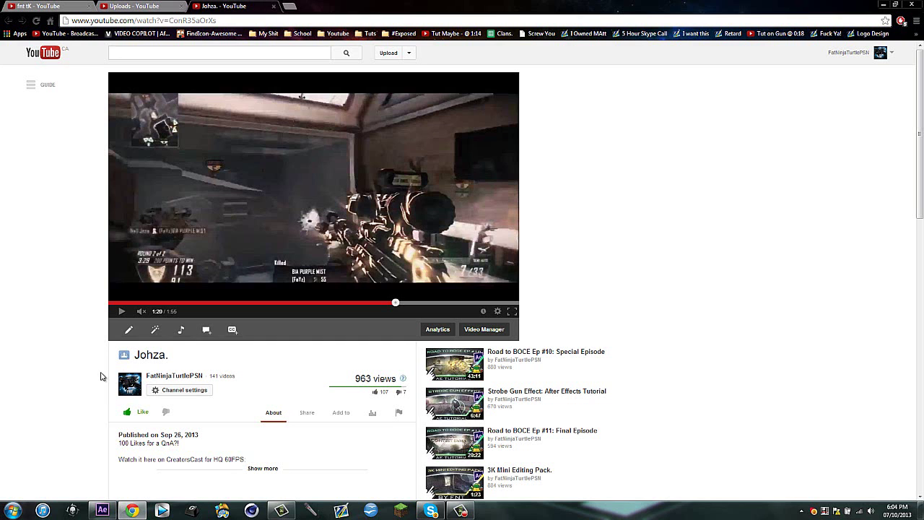
pyautogui.click(132, 511)
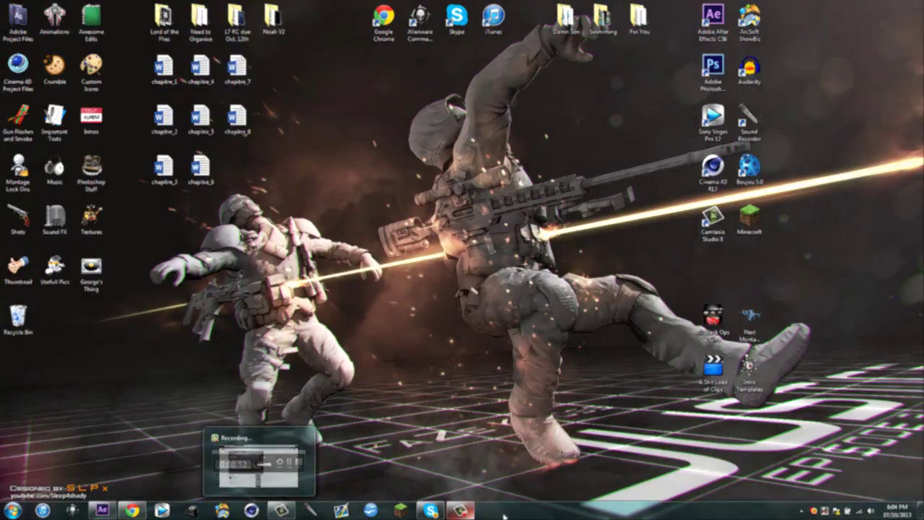